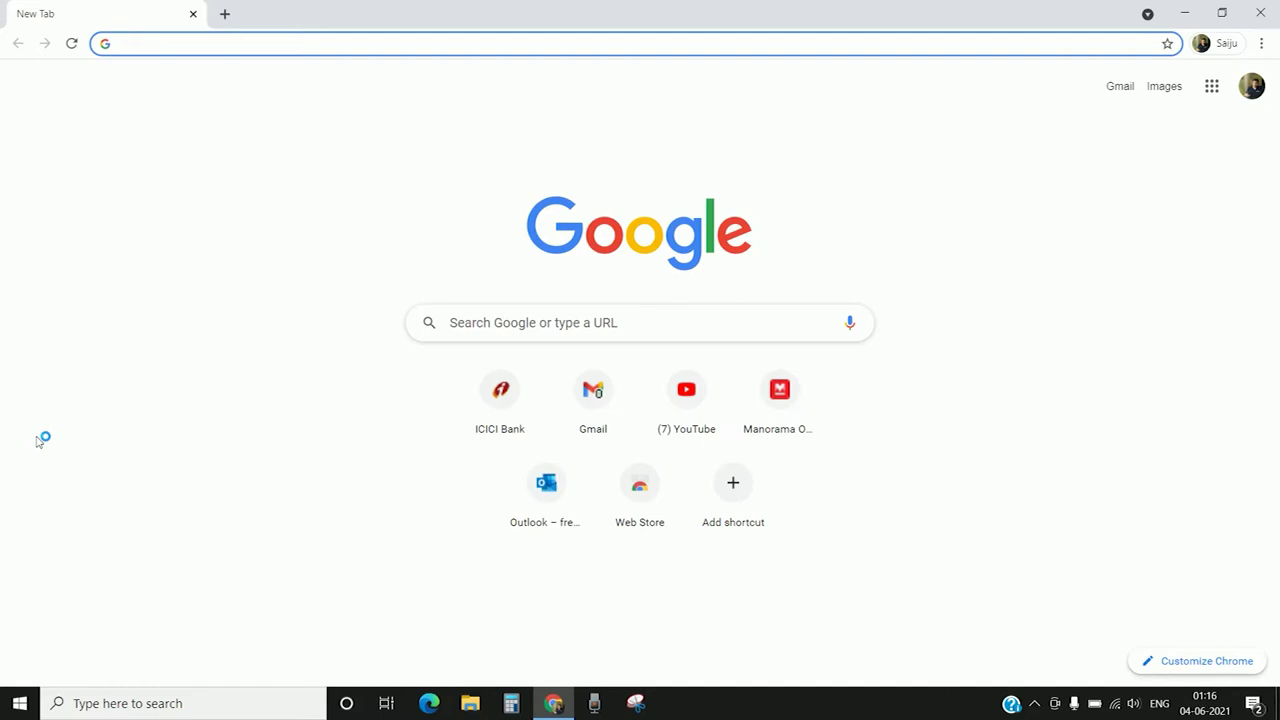
# Search for XSplit VCam and download the Windows installer from xsplit.com/vcam.
pyautogui.write('Xsplit ')
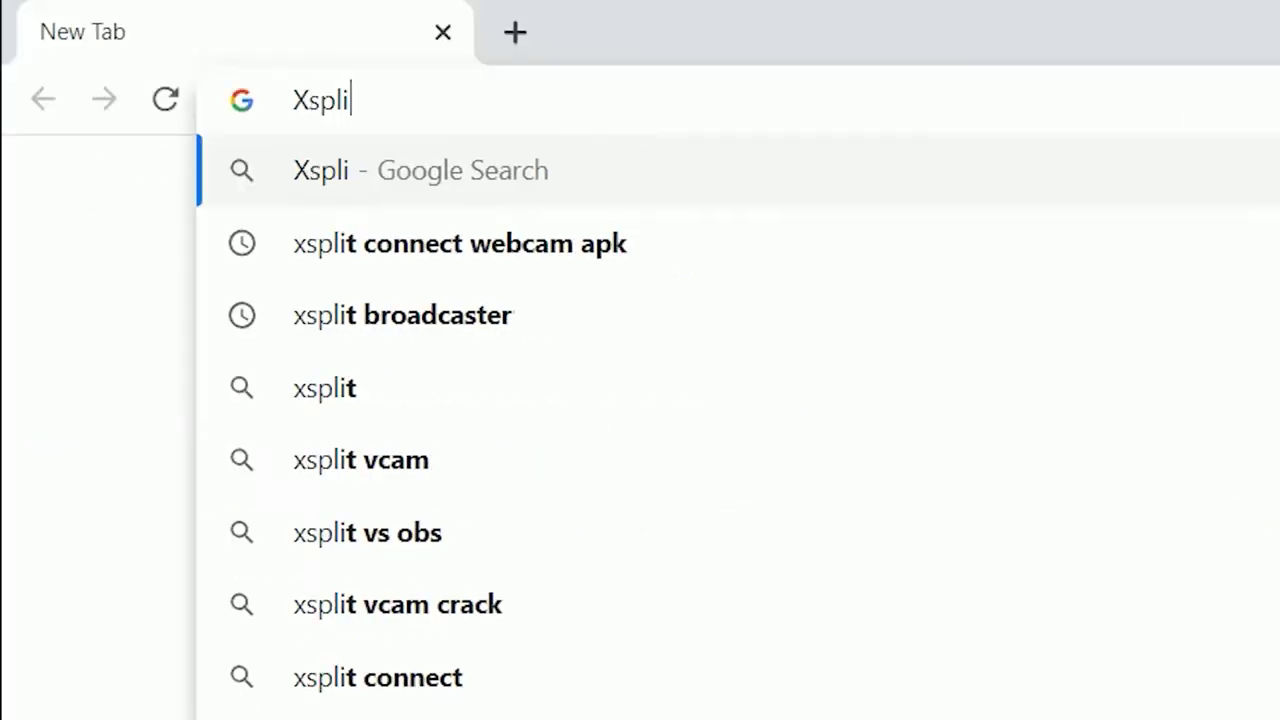
pyautogui.write('Vcam')
pyautogui.press('Return')
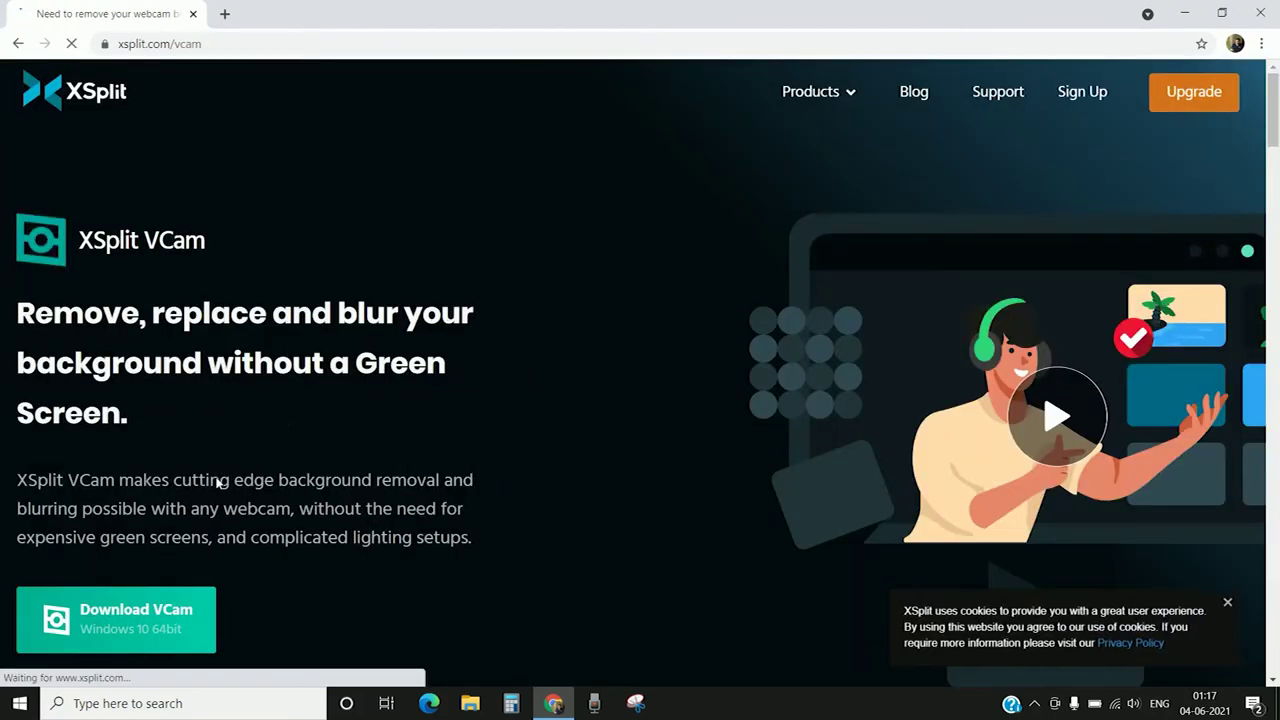
pyautogui.click(147, 612)
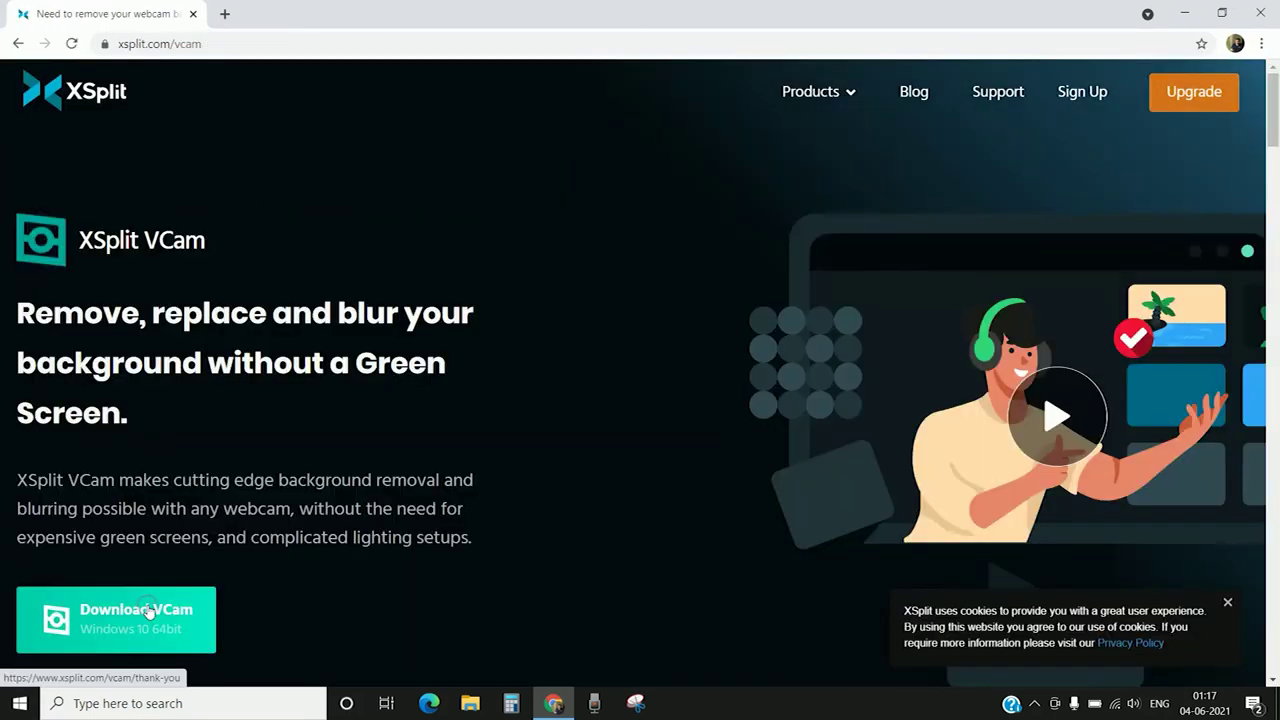
pyautogui.click(149, 609)
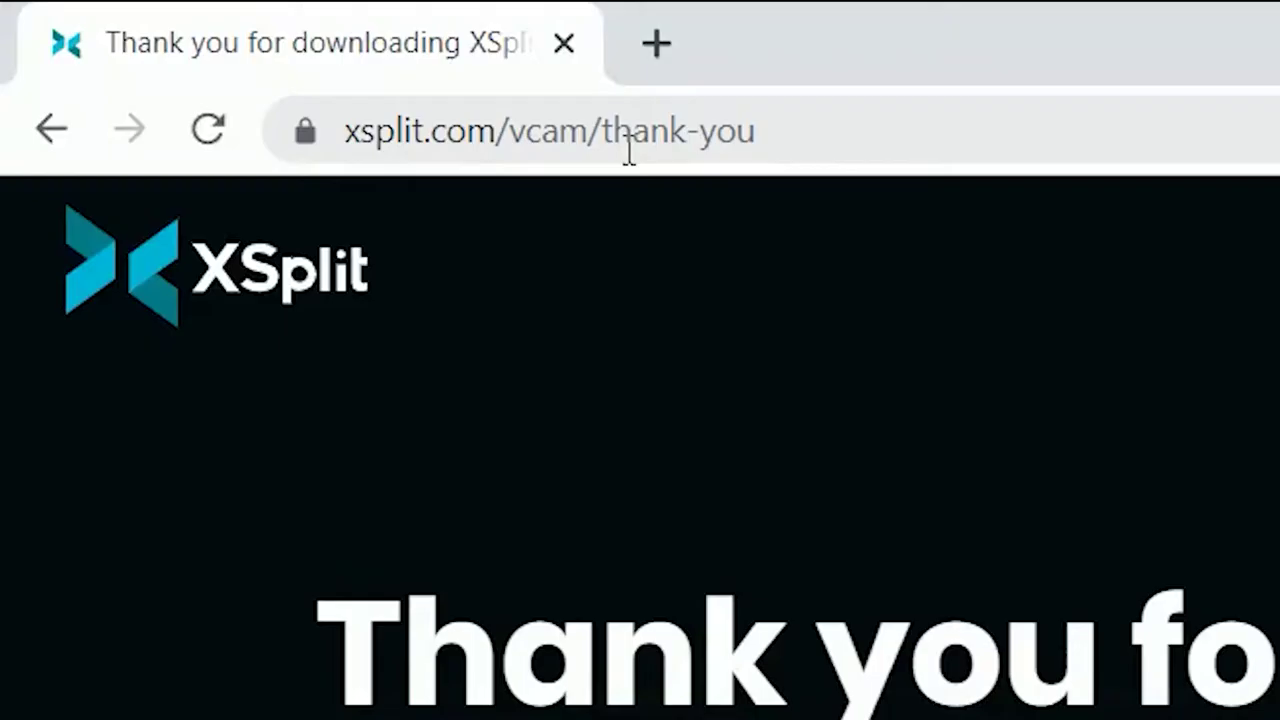
pyautogui.click(628, 150)
# Search 'toastmaster timer screens' and download the English timer backgrounds as en.zip.
pyautogui.write('t')
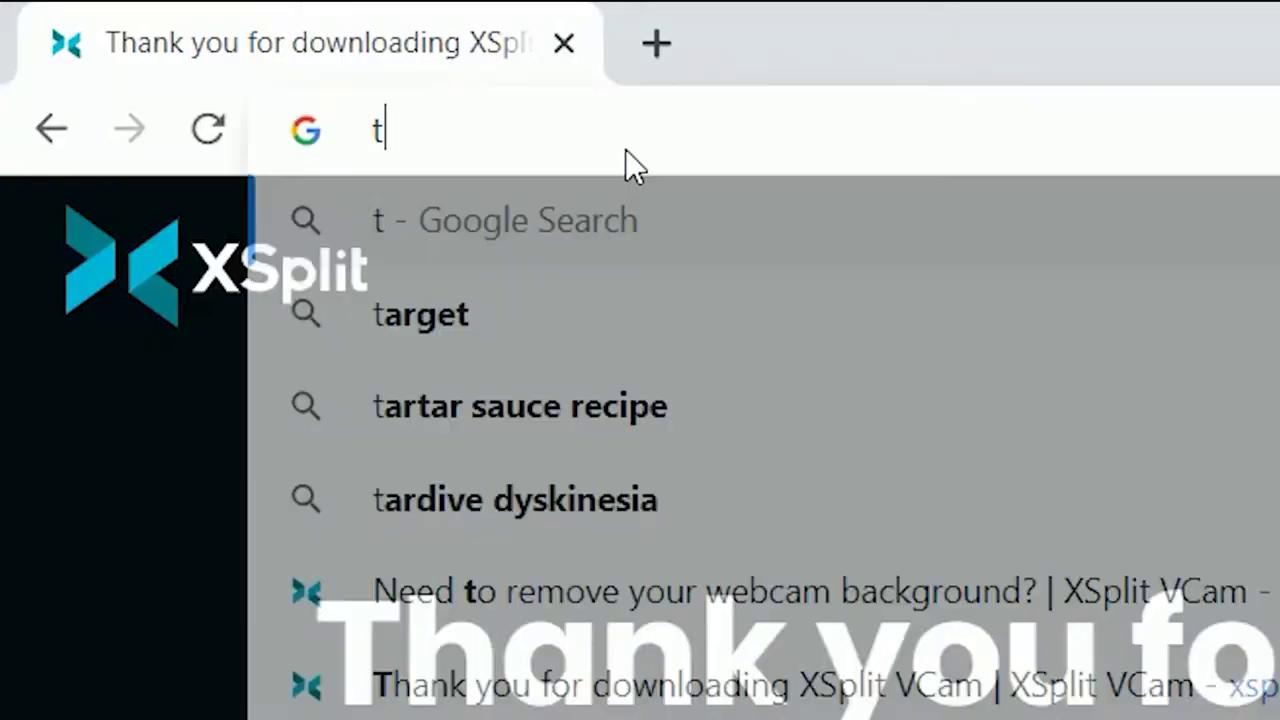
pyautogui.write('oastm')
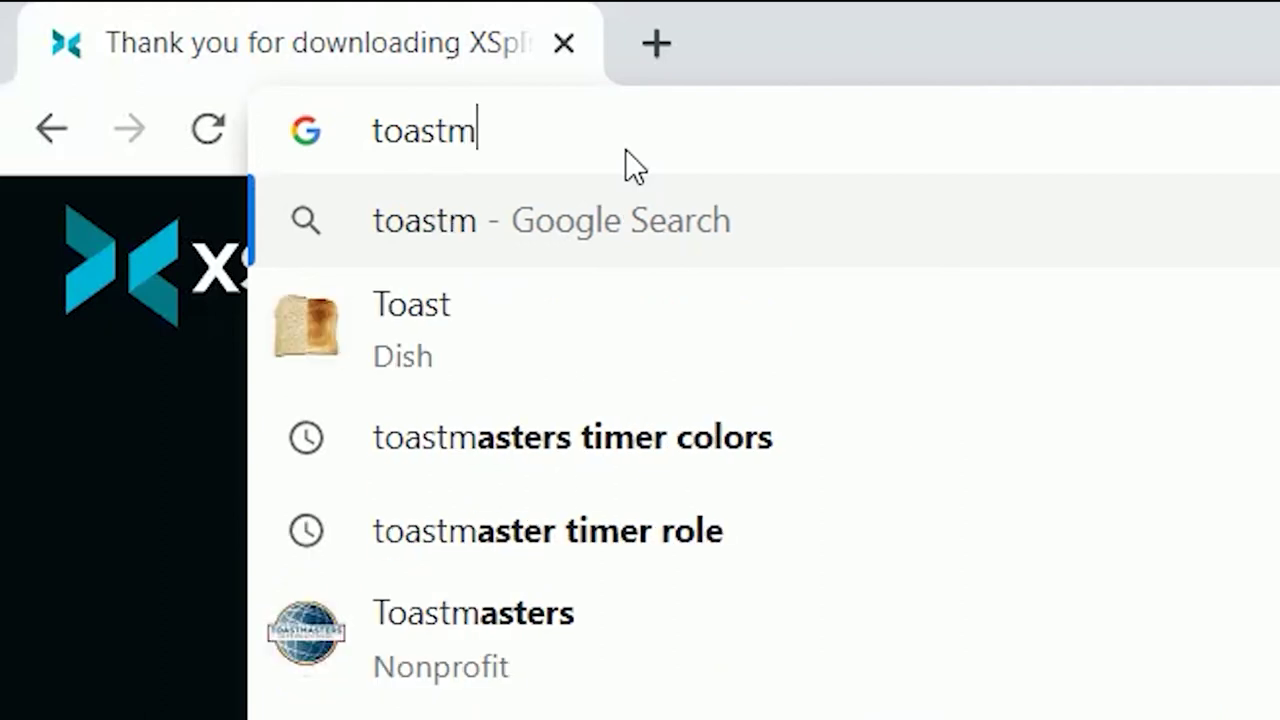
pyautogui.write('aster ')
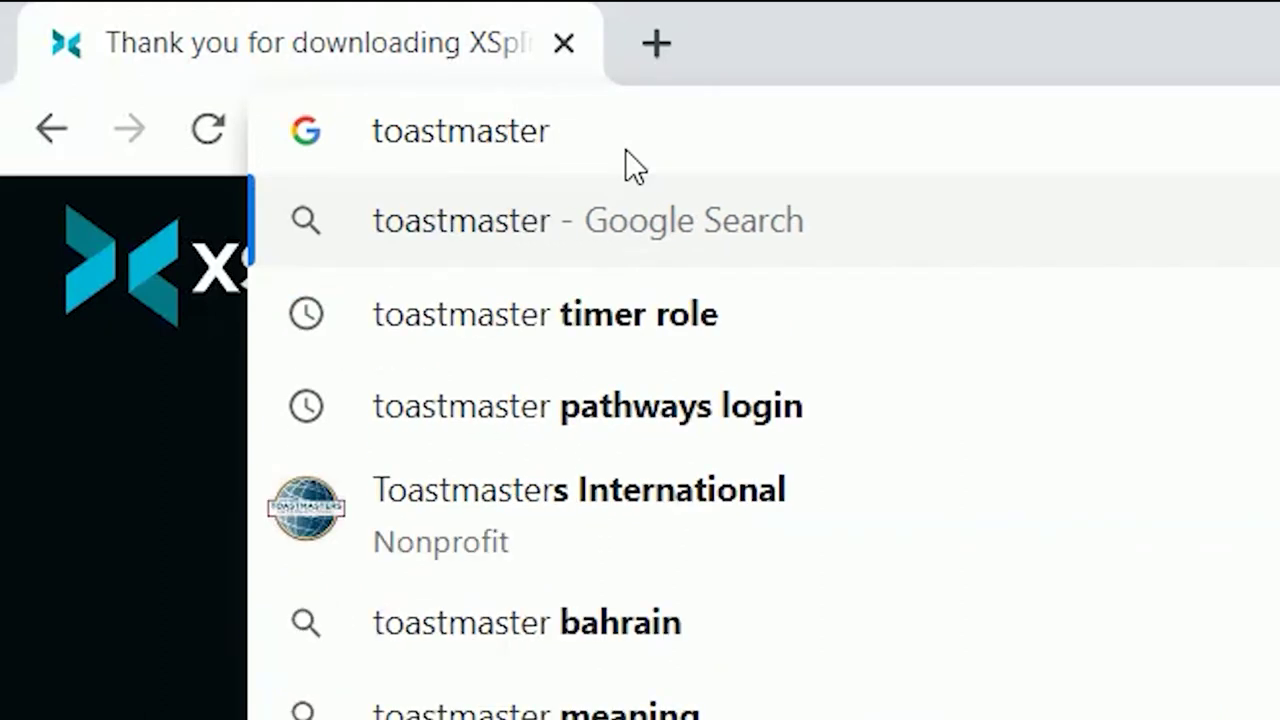
pyautogui.write('timer')
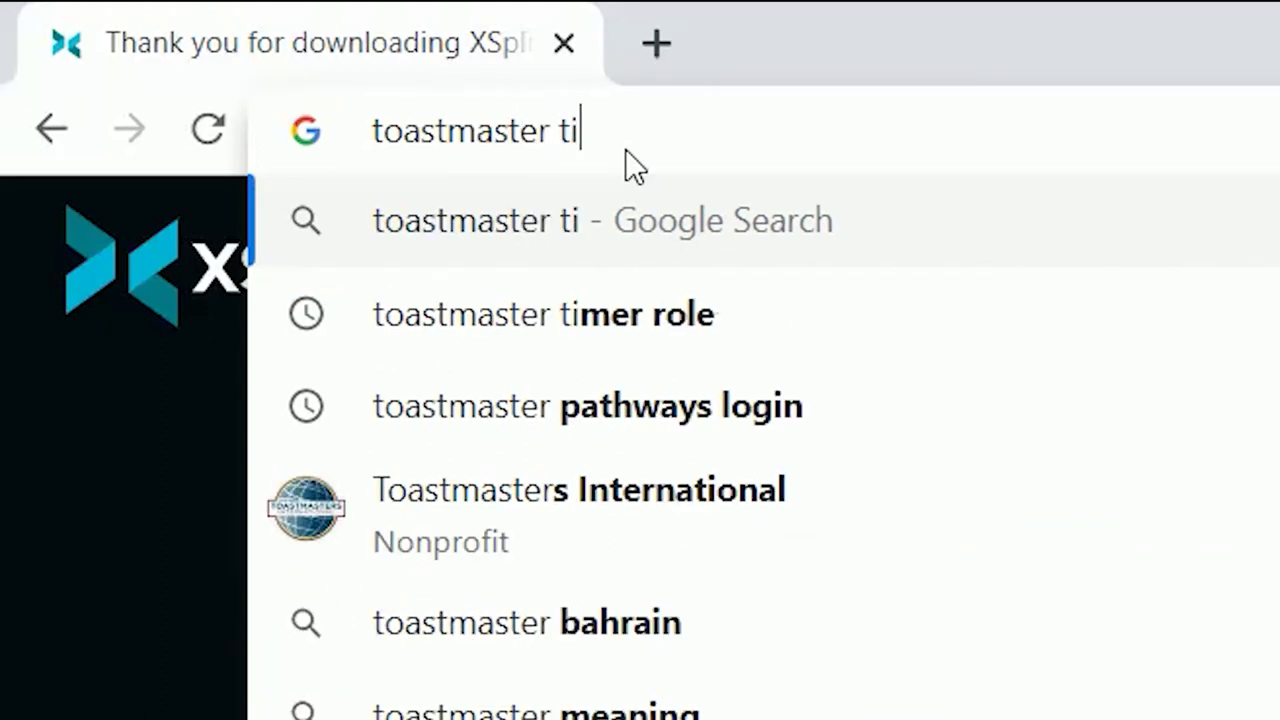
pyautogui.write(' screens')
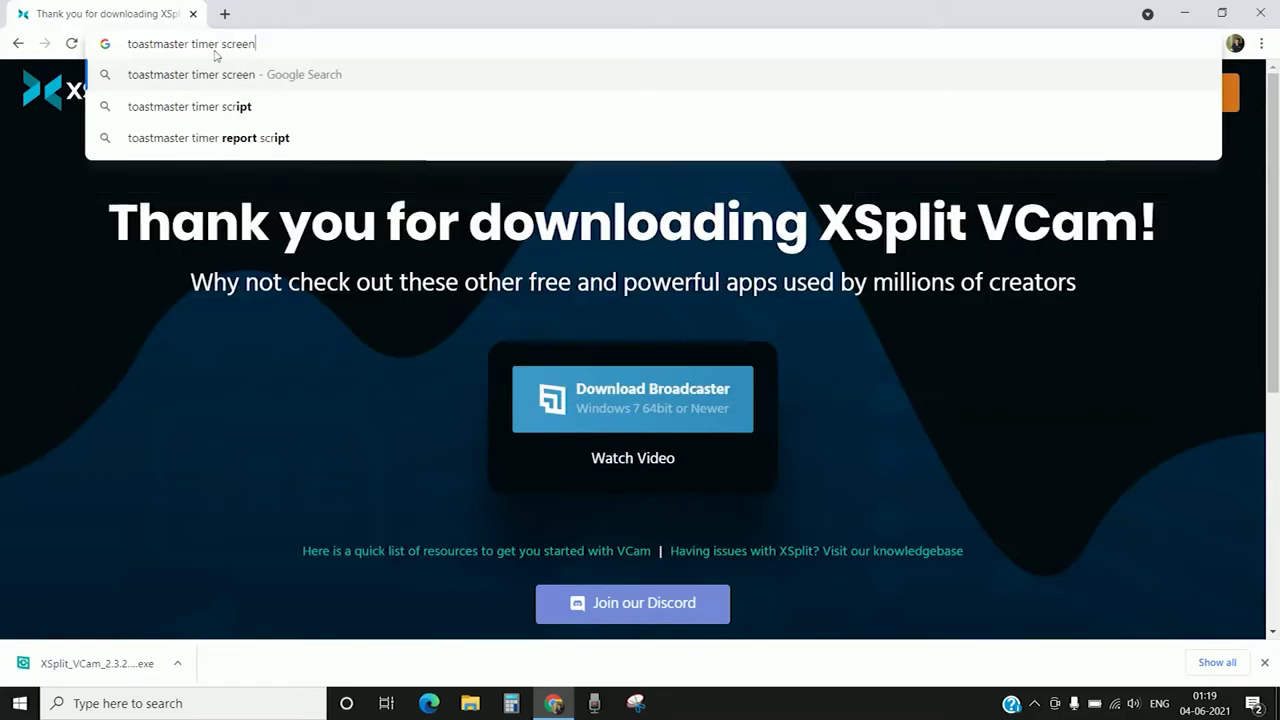
pyautogui.press('Return')
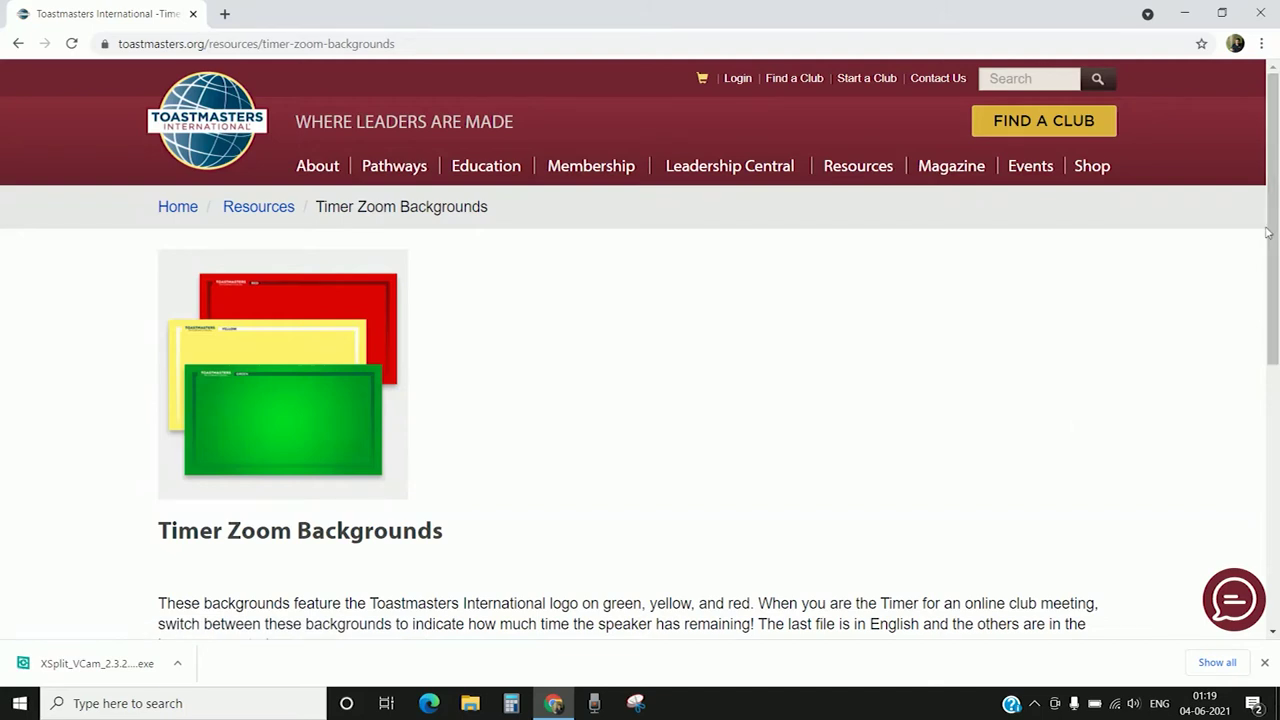
pyautogui.moveTo(1274, 233); pyautogui.dragTo(1274, 413)
pyautogui.click(296, 513)
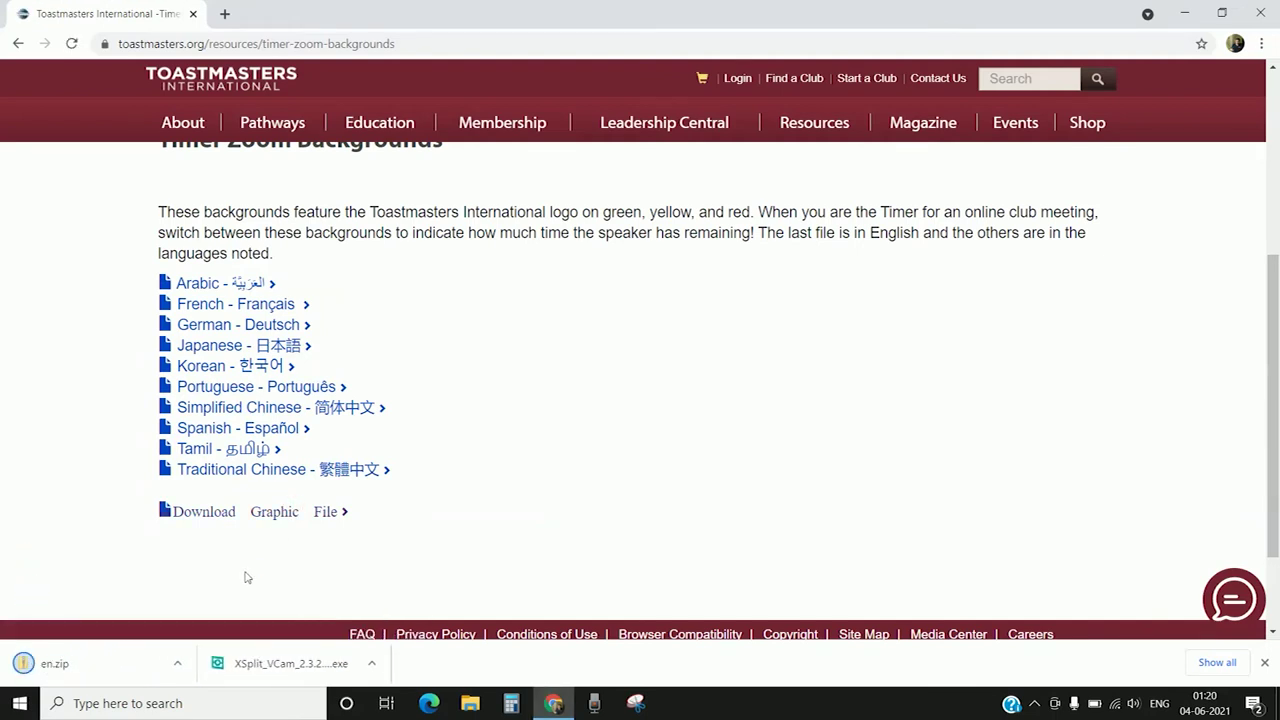
pyautogui.click(177, 663)
# Copy en.zip and the VCam installer into a new Desktop folder named ToastMaster.
pyautogui.click(224, 607)
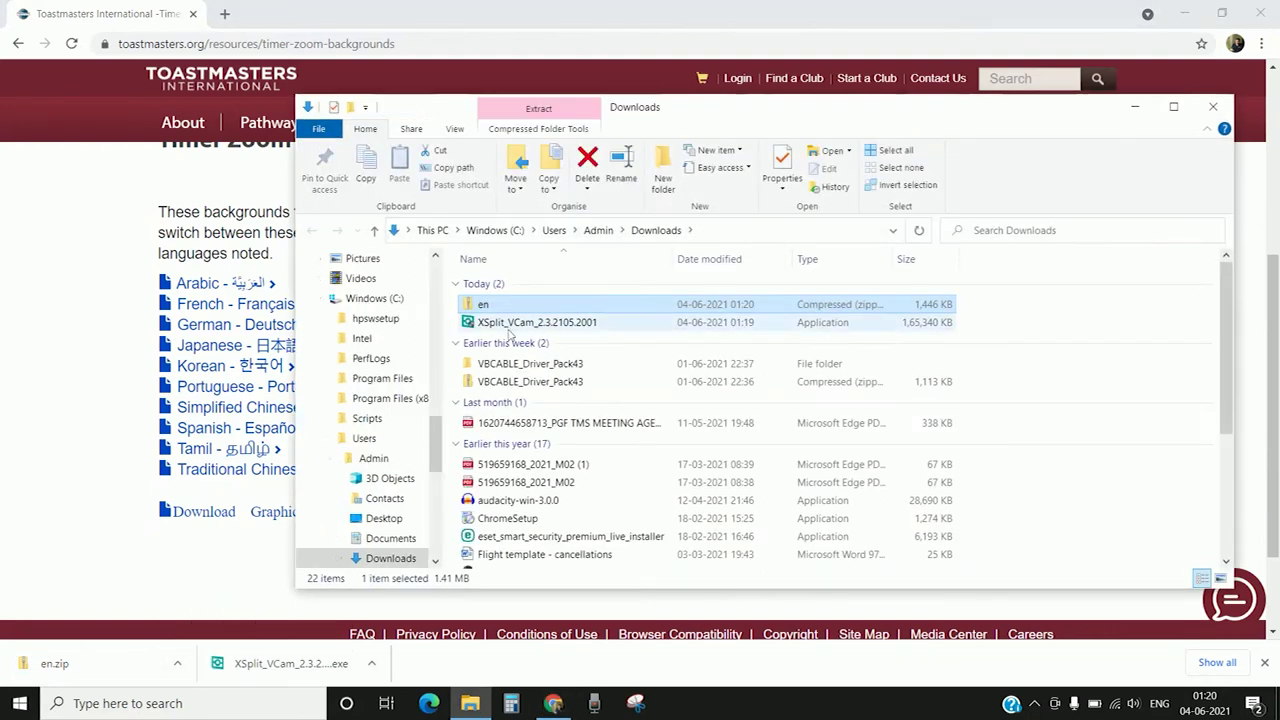
pyautogui.keyDown('shift'); pyautogui.click(510, 330); pyautogui.keyUp('shift')
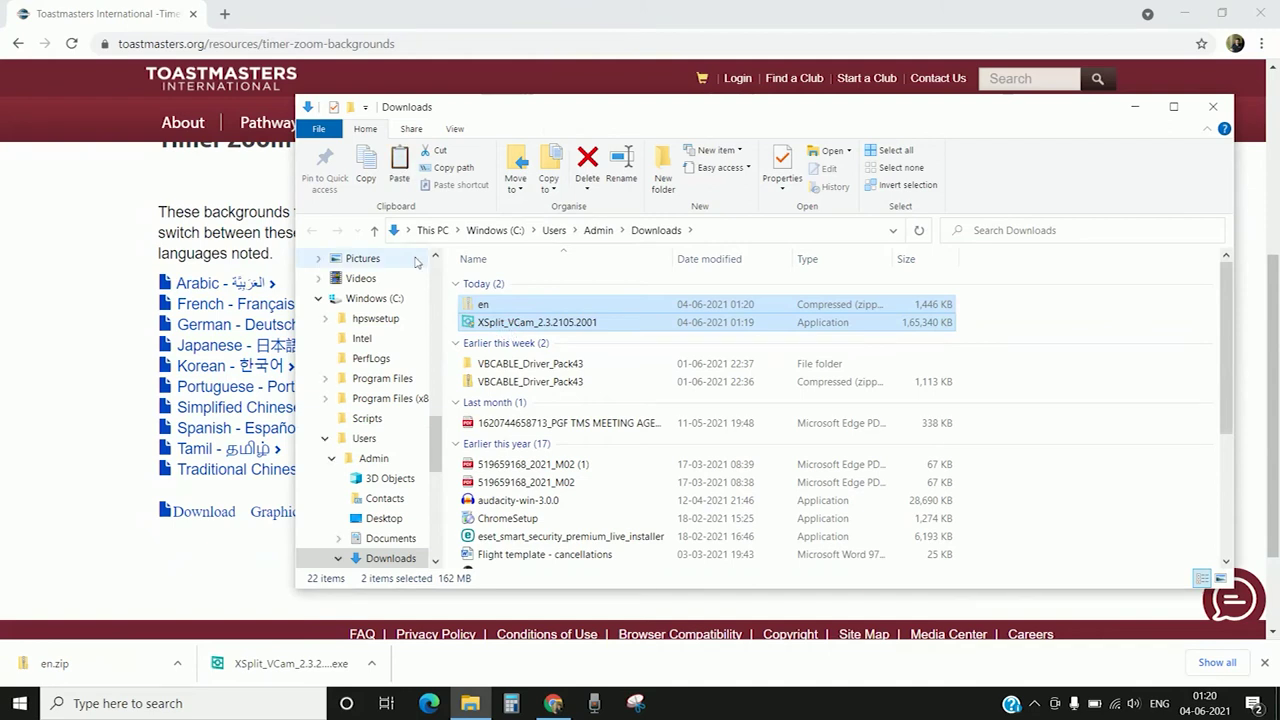
pyautogui.click(386, 300)
pyautogui.scroll(10, 386, 300)
pyautogui.click(357, 284)
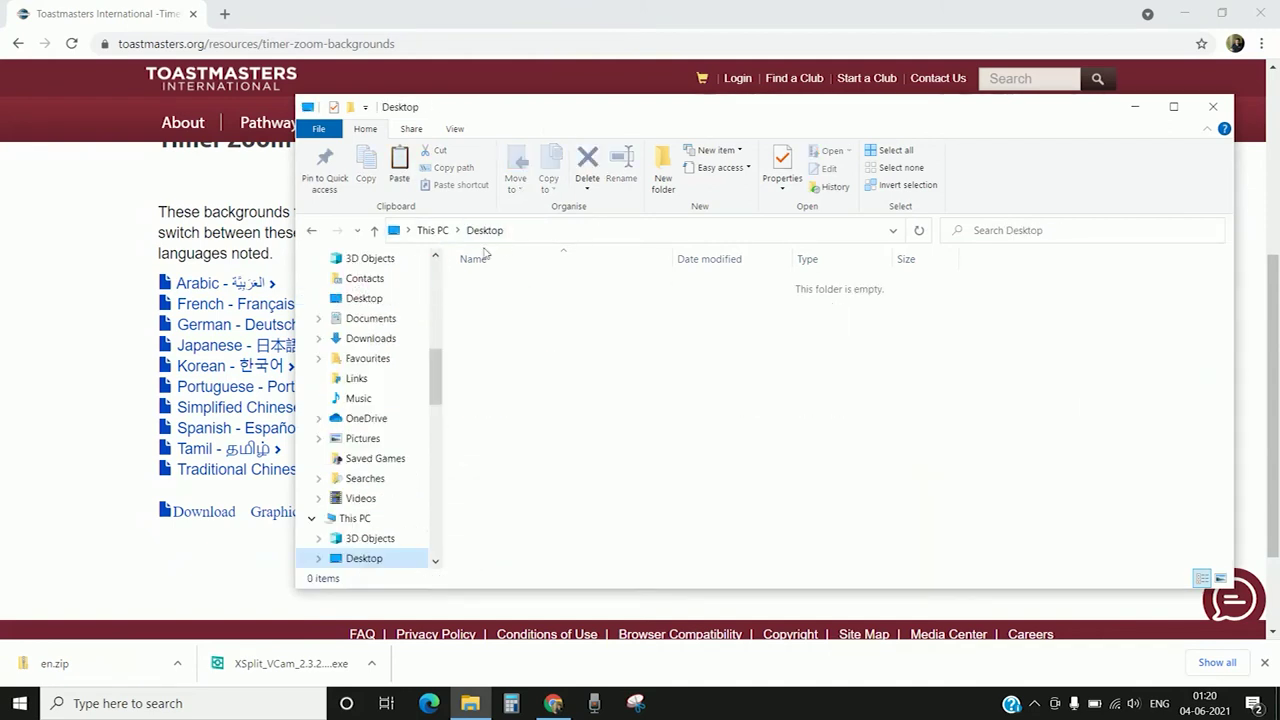
pyautogui.click(364, 298)
pyautogui.click(663, 170)
pyautogui.write('ToastMaster')
pyautogui.press('Return')
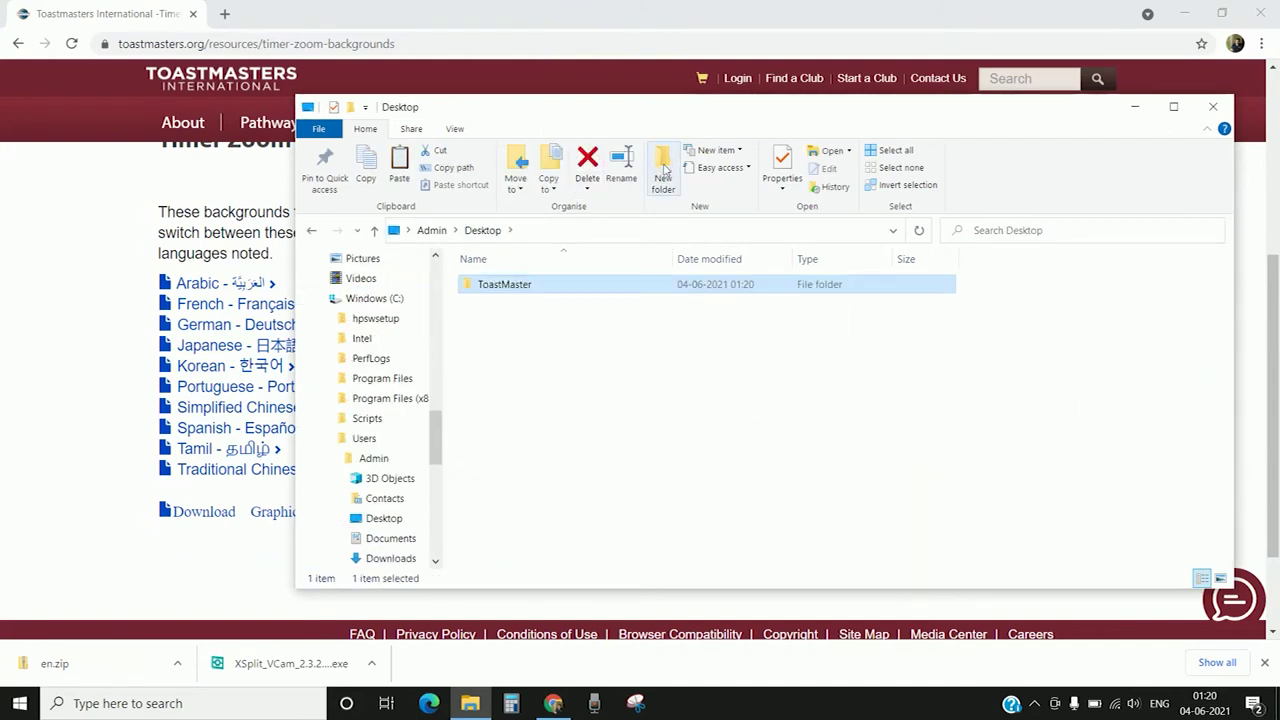
pyautogui.press('Return')
pyautogui.hotkey('ctrl', 'v')
# Close the browser, reopen ToastMaster from the desktop and look inside the en zip.
pyautogui.click(1245, 6)
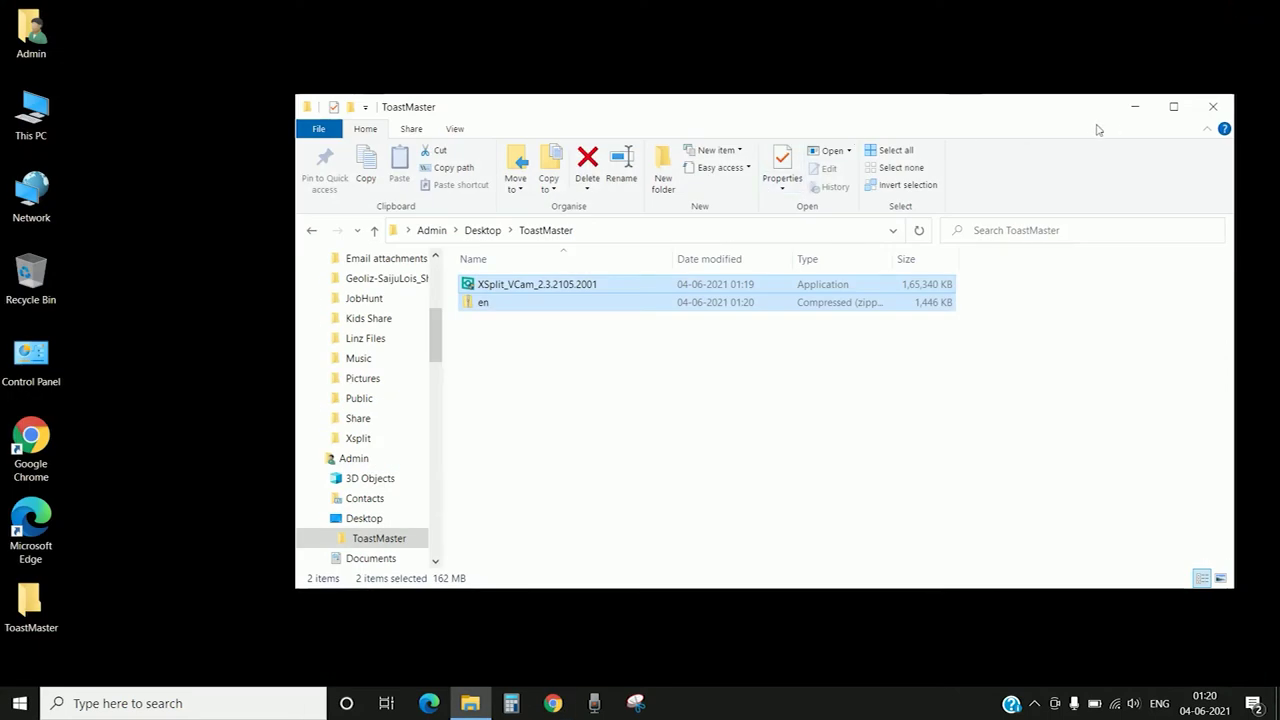
pyautogui.click(1213, 107)
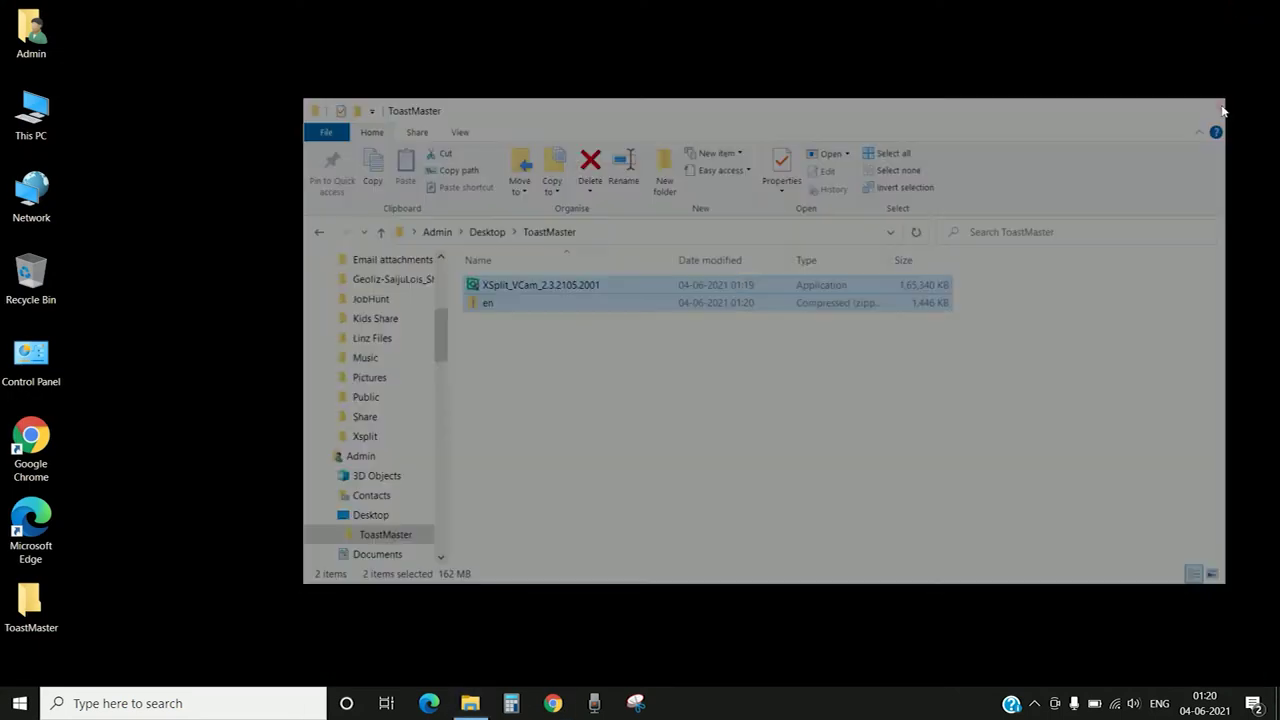
pyautogui.doubleClick(31, 600)
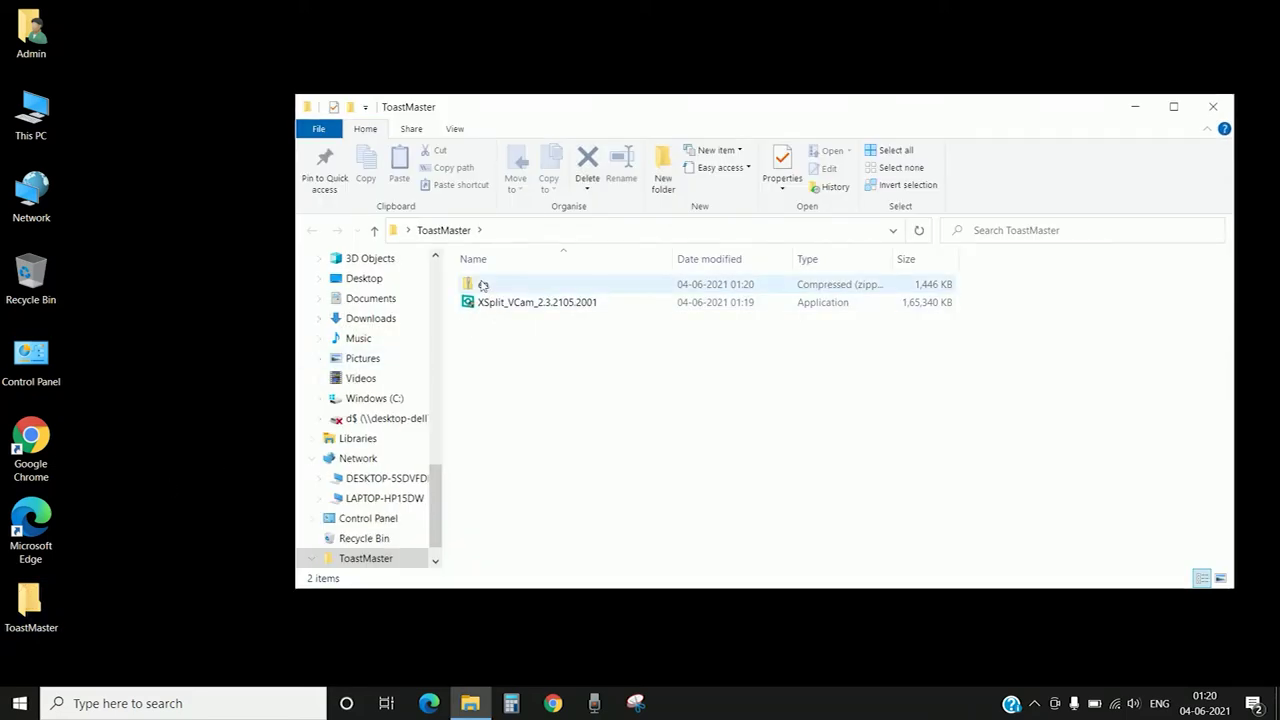
pyautogui.doubleClick(483, 284)
pyautogui.rightClick(481, 285)
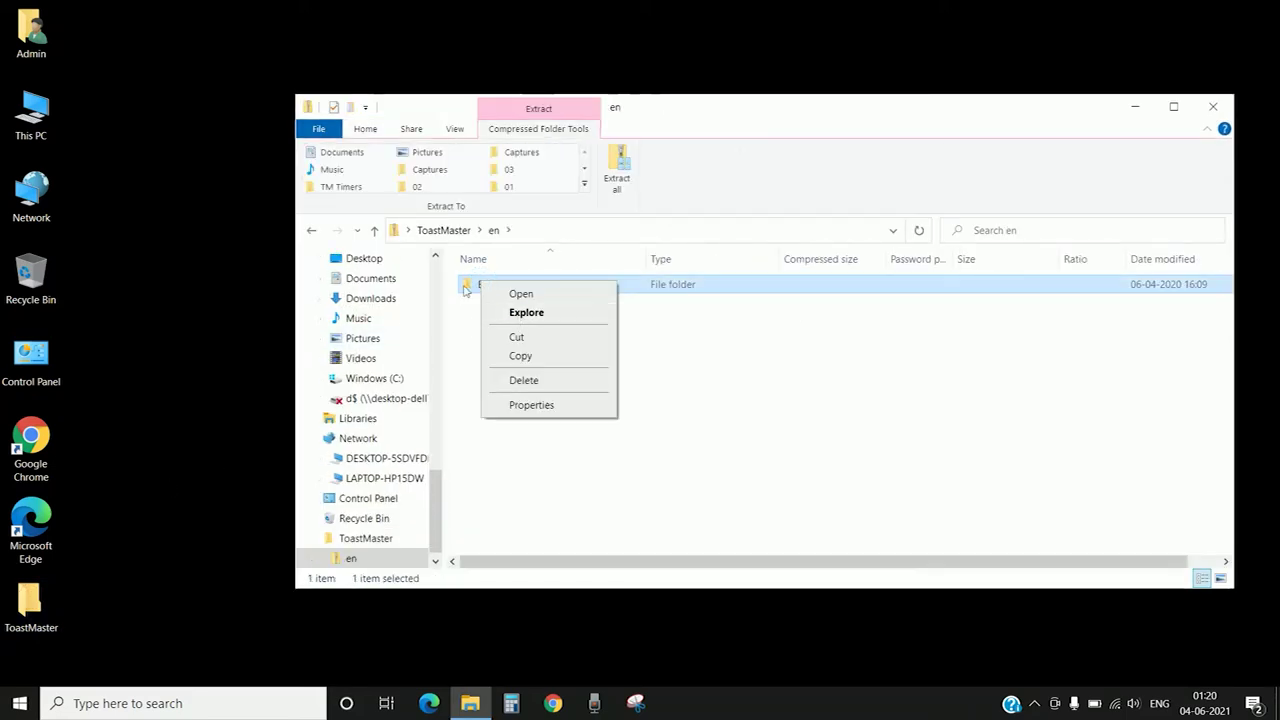
pyautogui.click(474, 284)
pyautogui.click(455, 231)
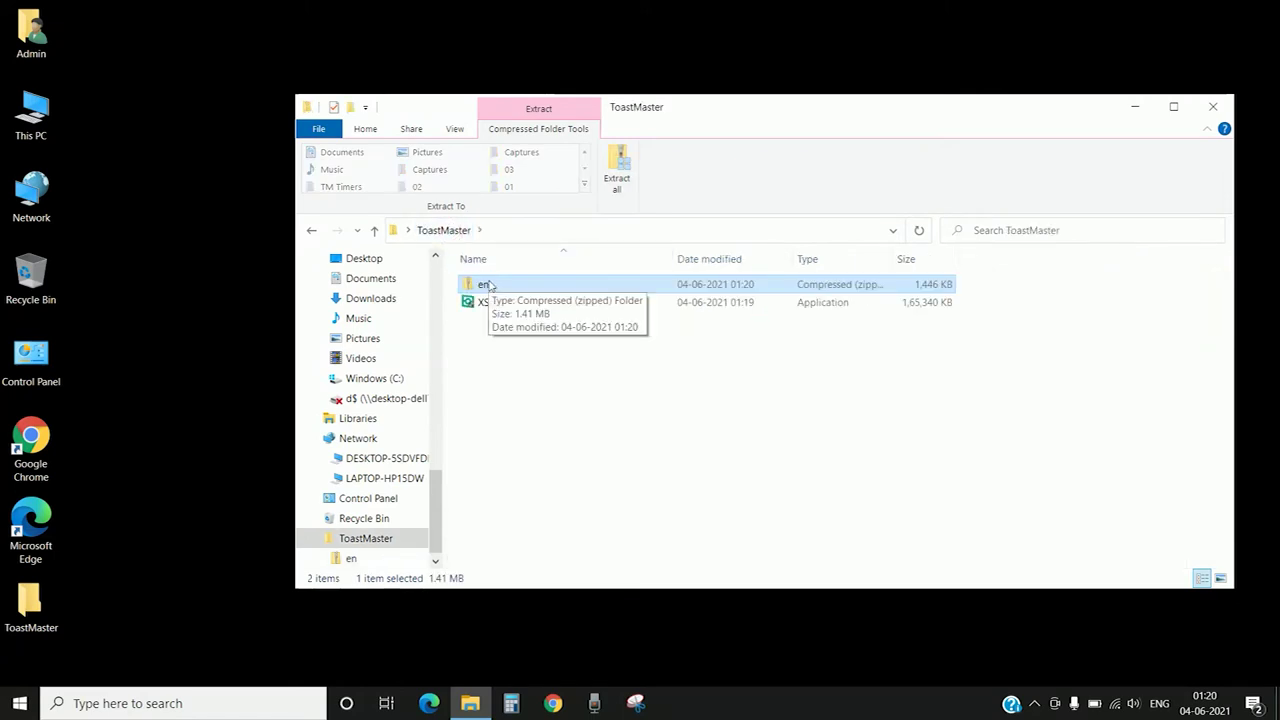
# Extract all of en.zip into the ToastMaster folder.
pyautogui.rightClick(488, 285)
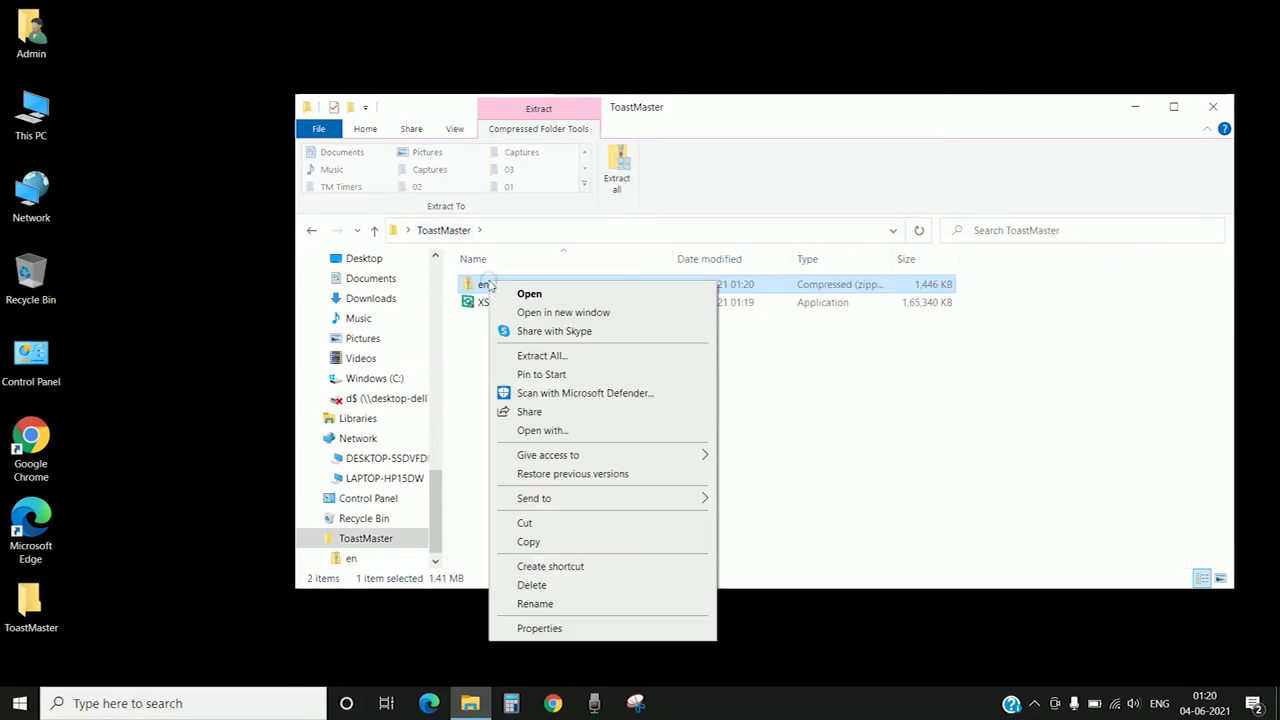
pyautogui.click(538, 356)
pyautogui.press('Return')
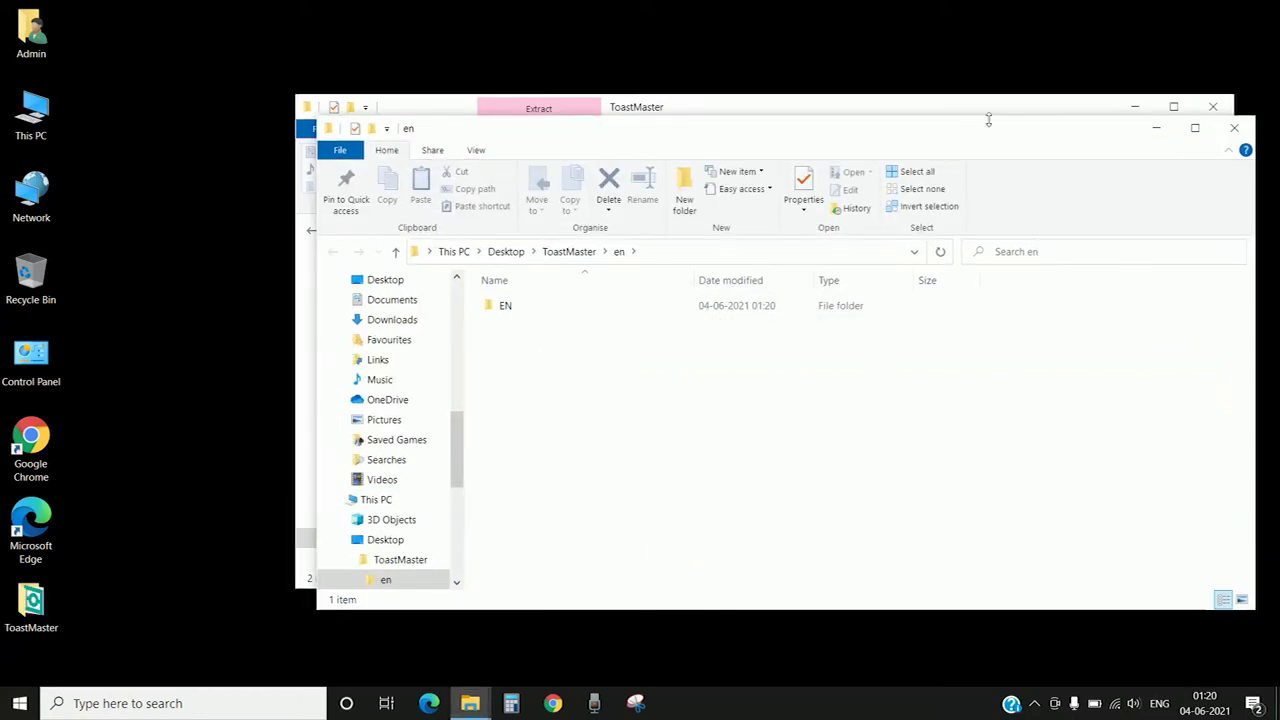
pyautogui.click(1237, 133)
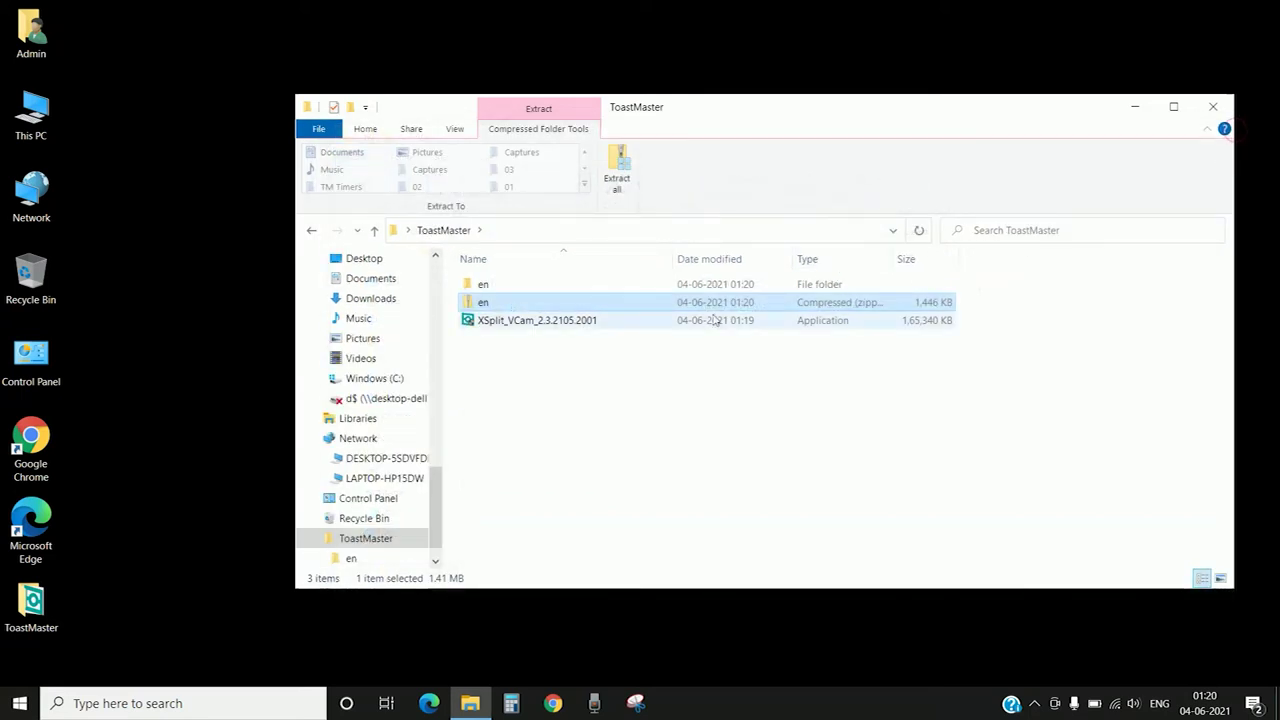
pyautogui.click(537, 320)
# Install VCam in English, accepting the terms, default folder and both shortcuts, then launch it.
pyautogui.doubleClick(537, 321)
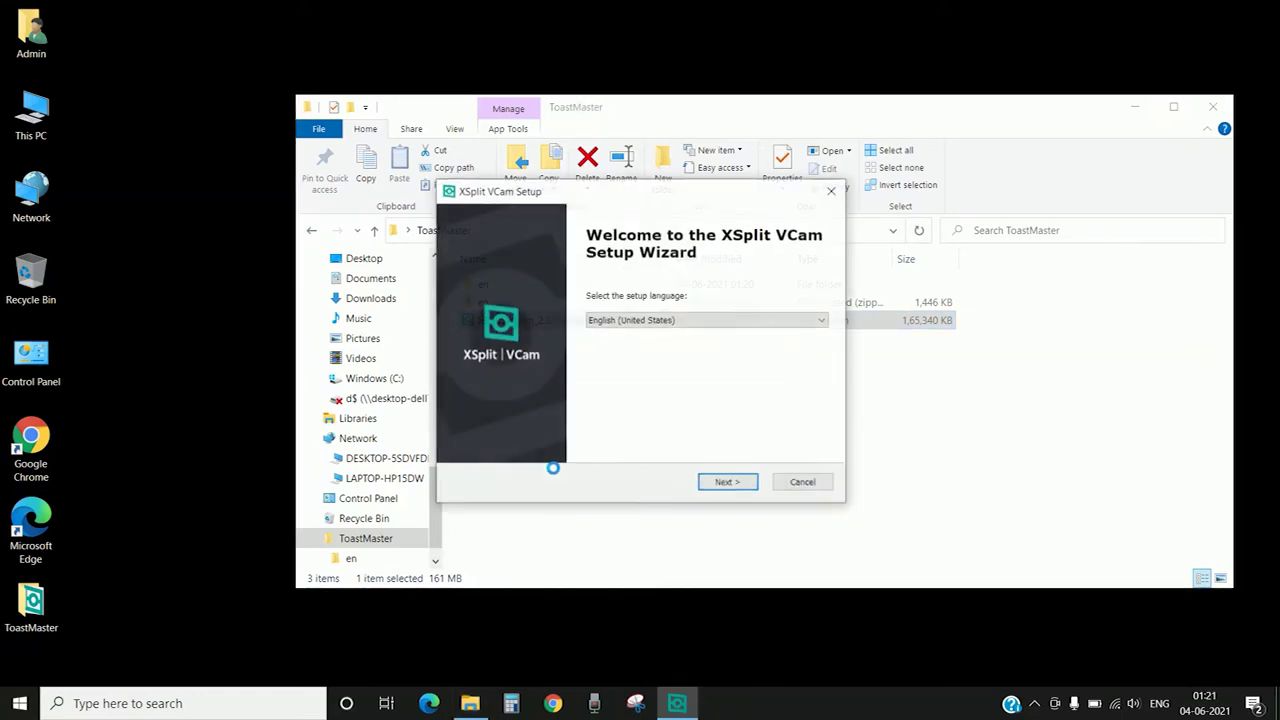
pyautogui.click(727, 481)
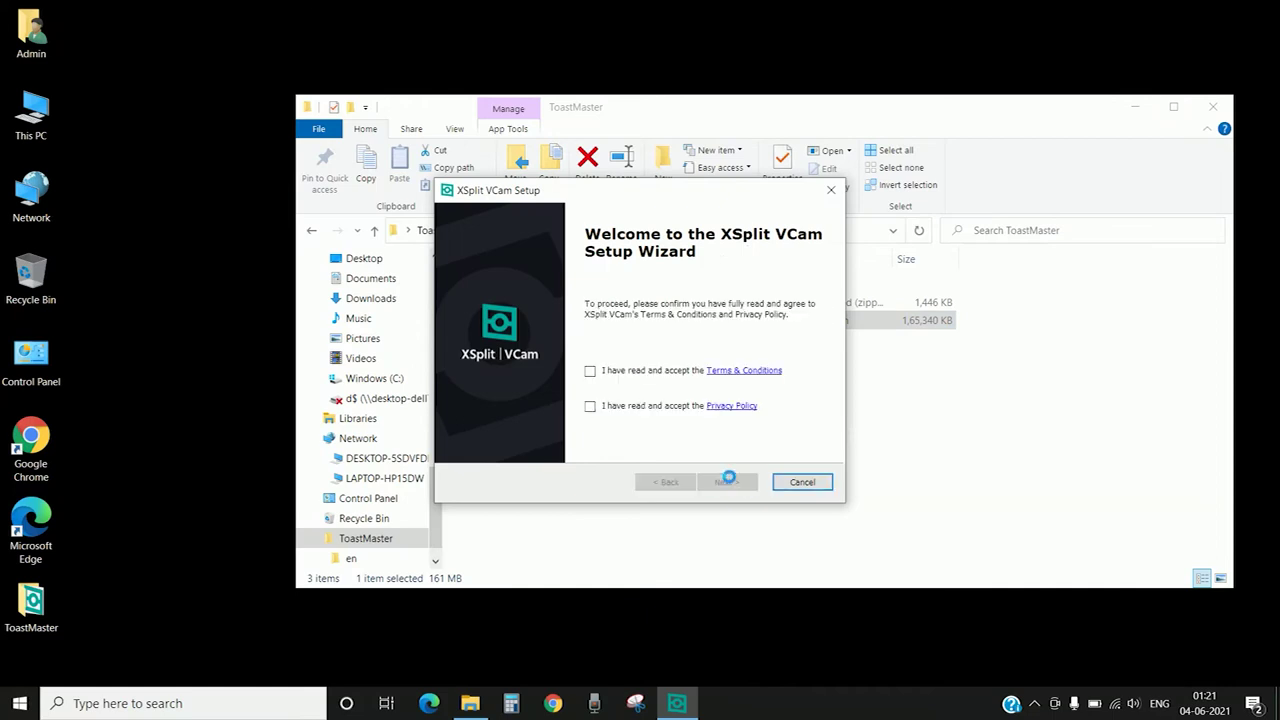
pyautogui.click(590, 370)
pyautogui.click(590, 406)
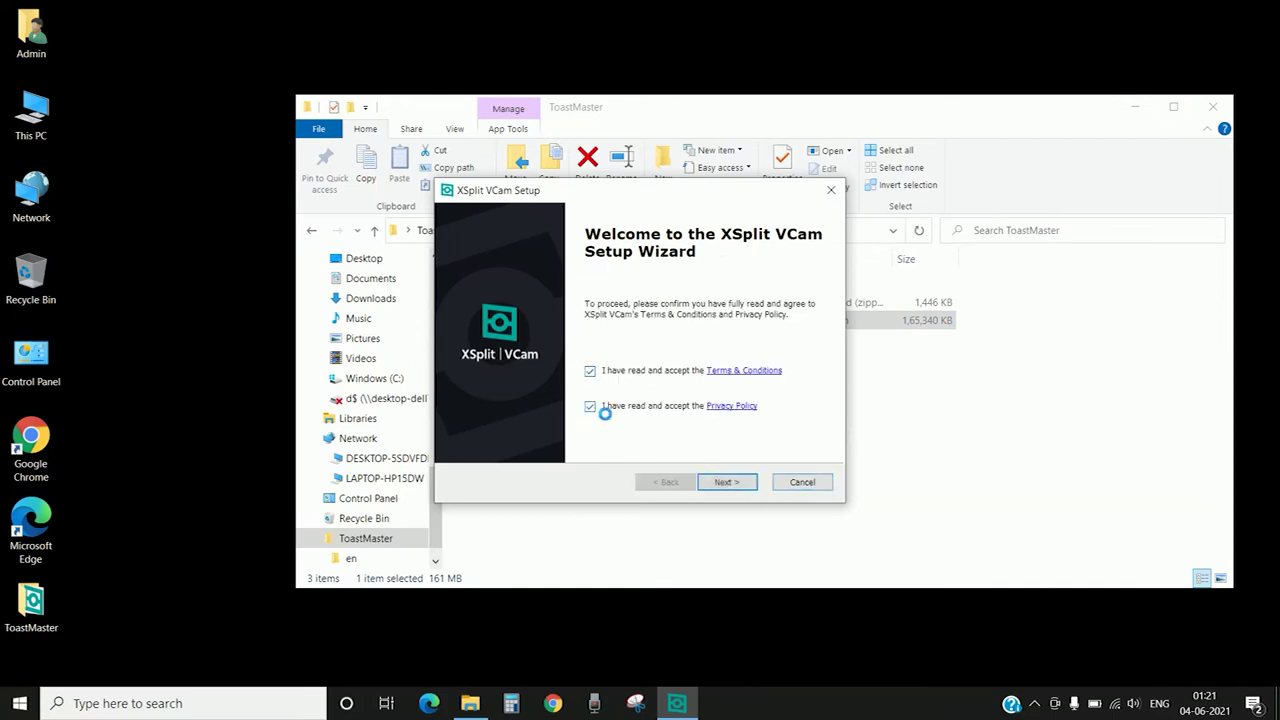
pyautogui.click(729, 481)
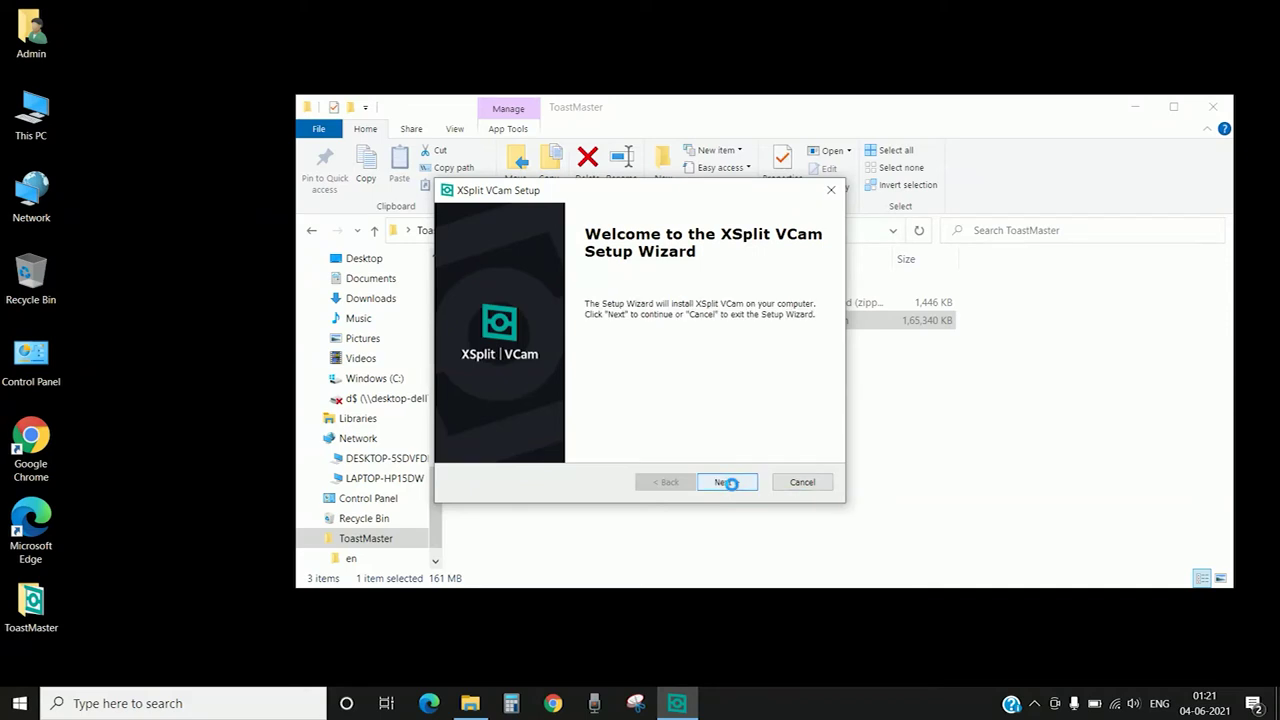
pyautogui.click(729, 482)
pyautogui.click(731, 483)
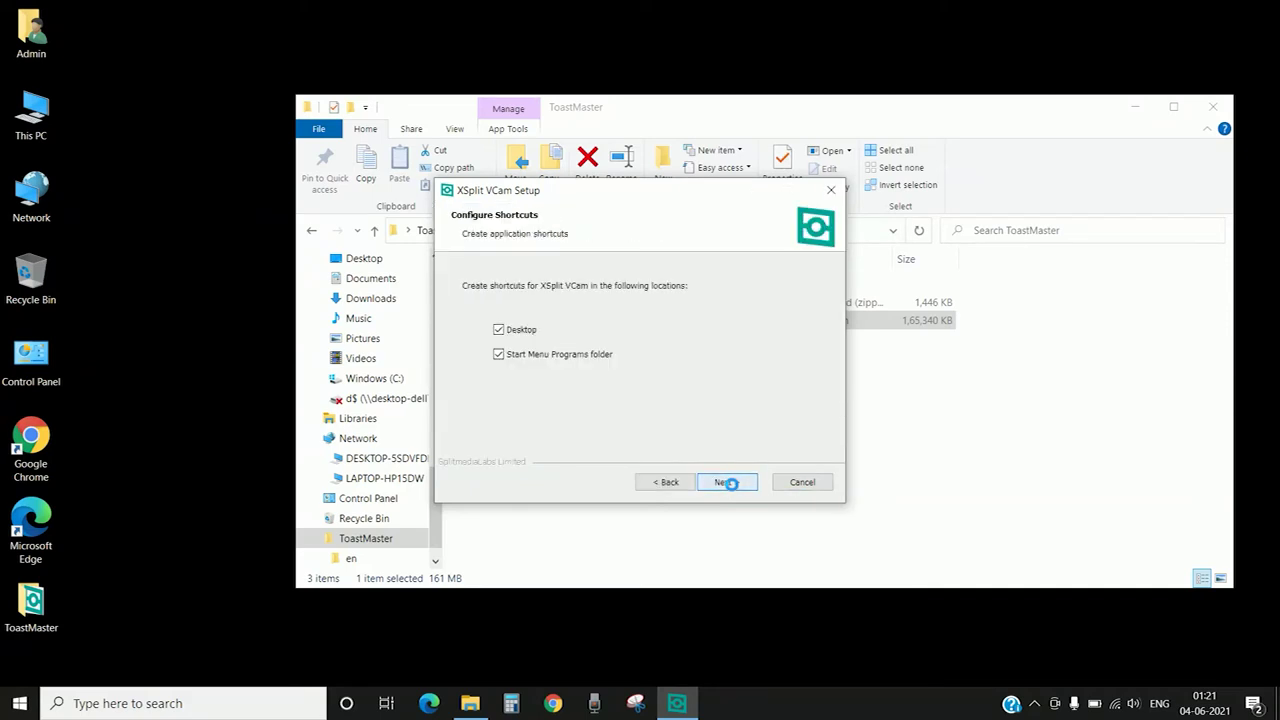
pyautogui.click(731, 483)
pyautogui.click(731, 483)
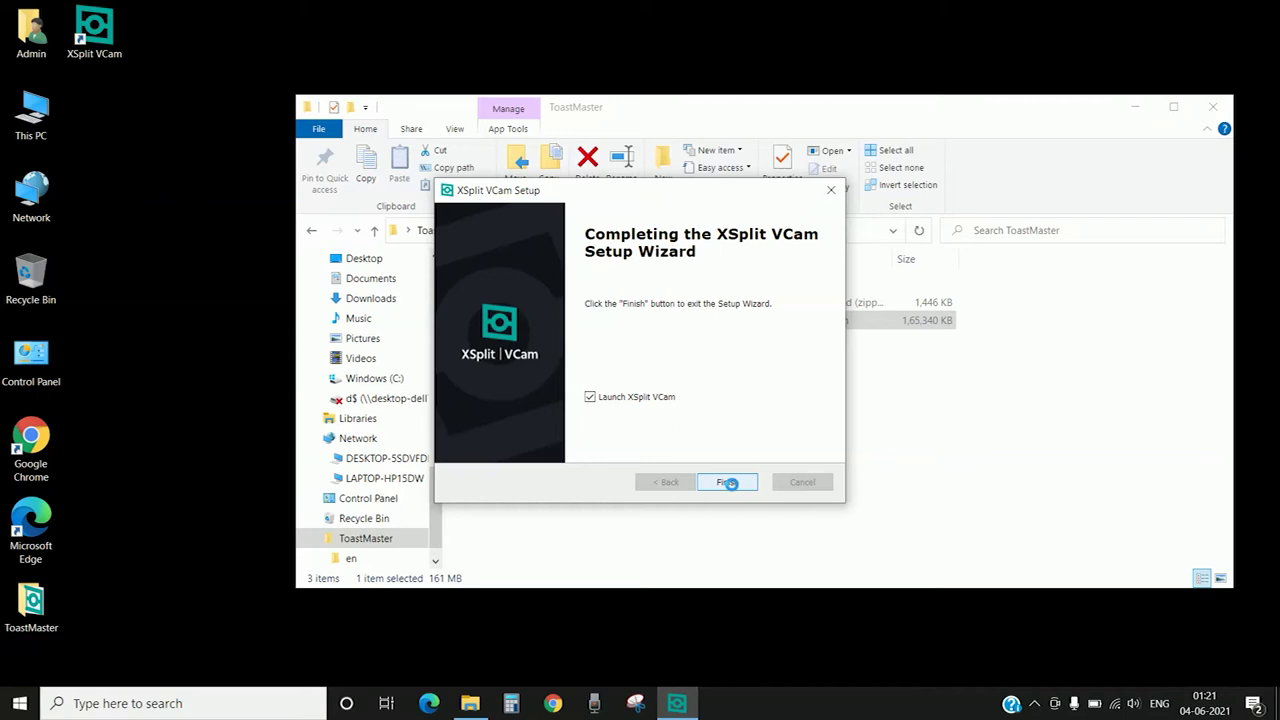
pyautogui.click(728, 482)
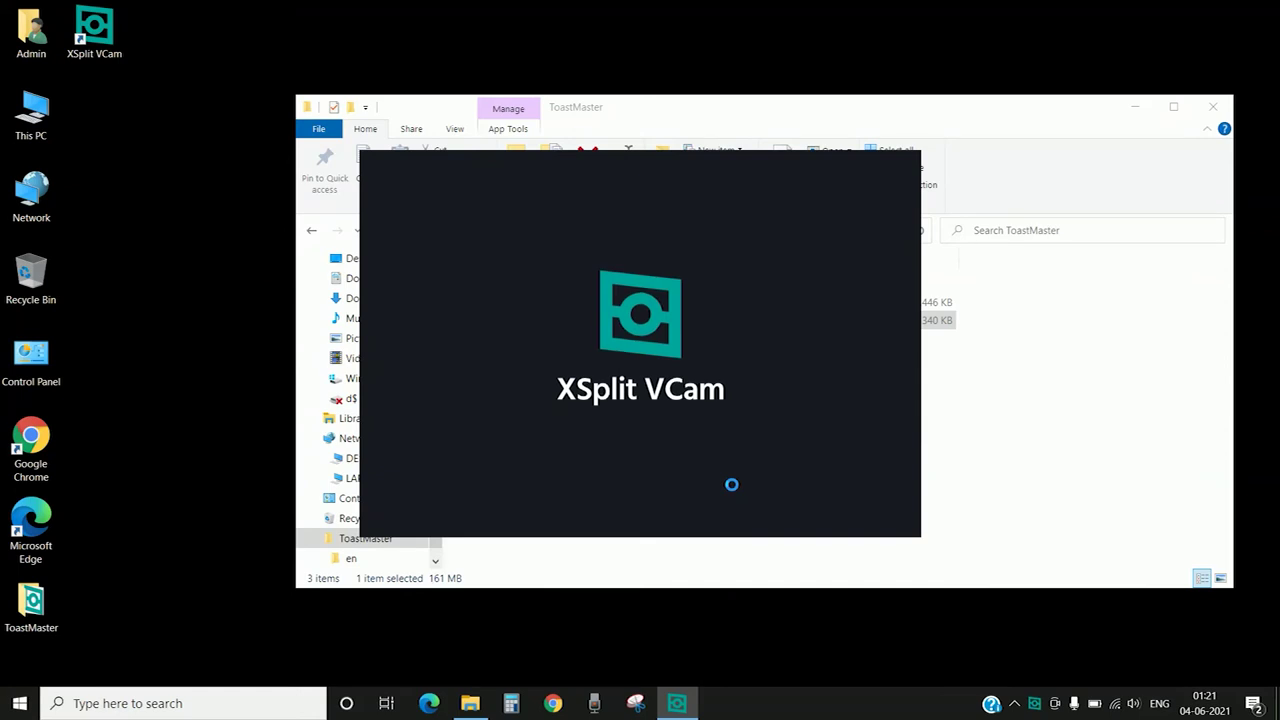
# Close the ToastMaster folder window, continue past calibration and skip the XSplit login.
pyautogui.click(1212, 108)
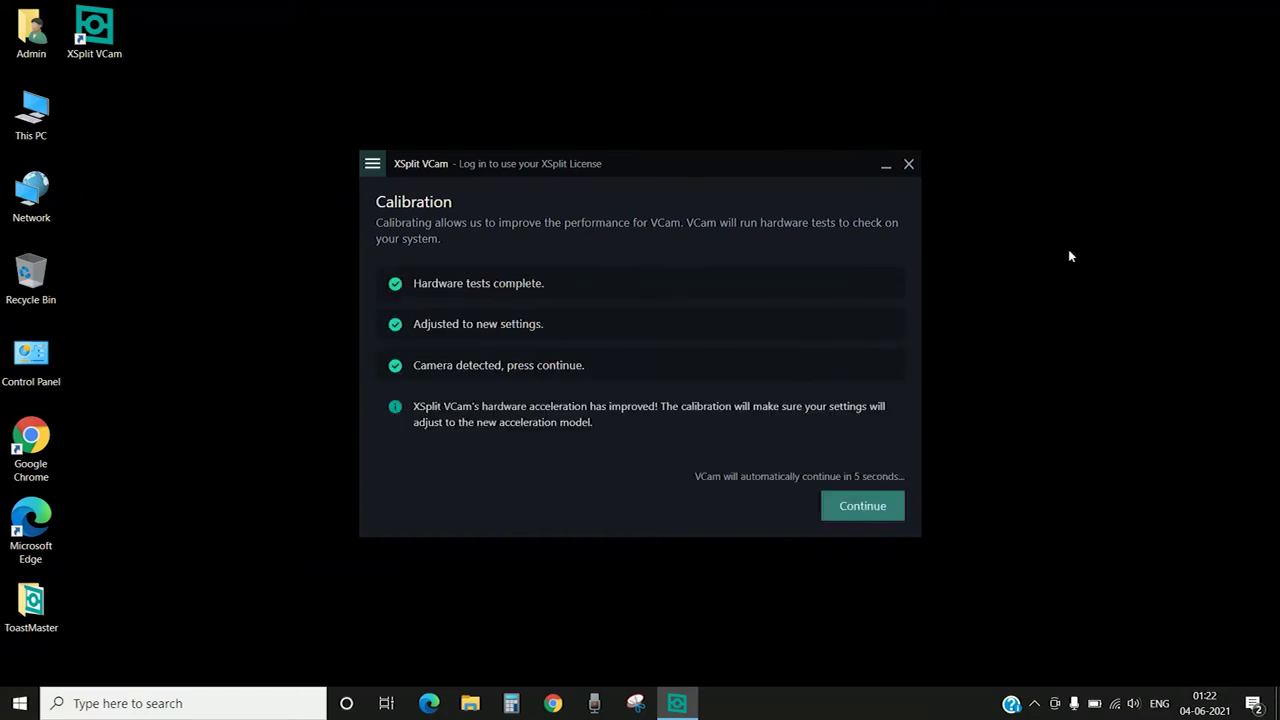
pyautogui.click(861, 507)
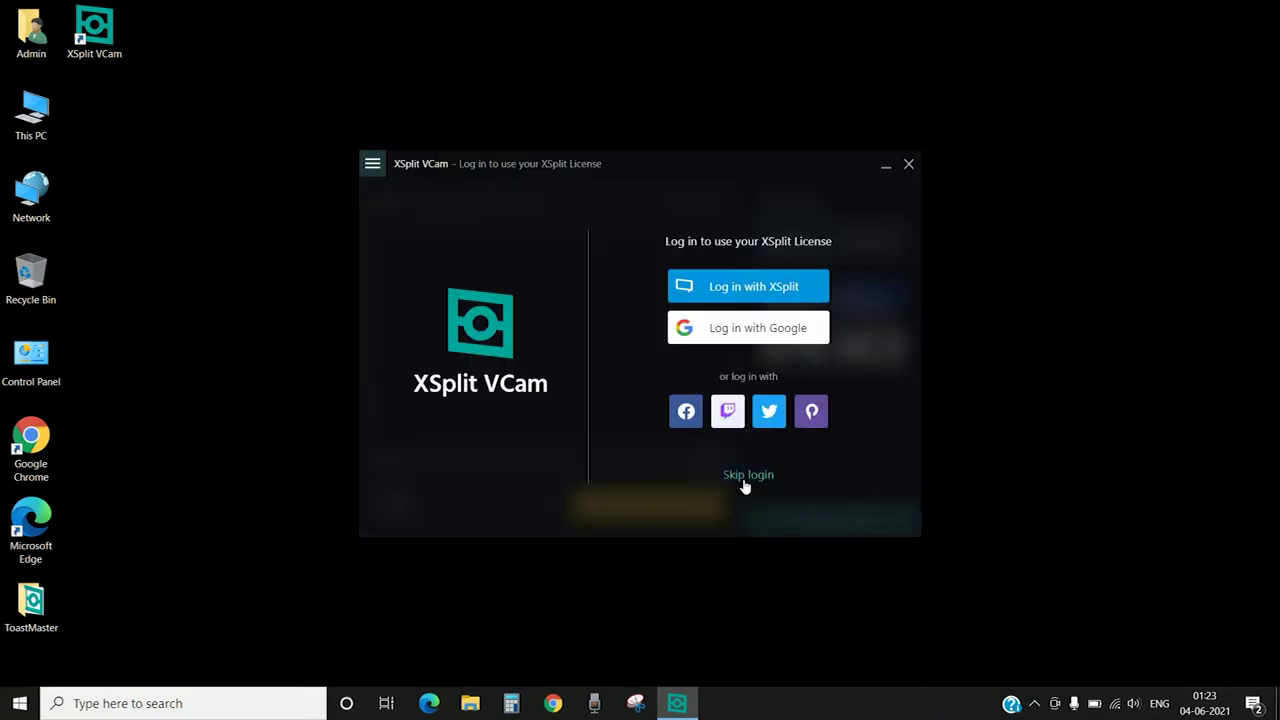
pyautogui.click(745, 477)
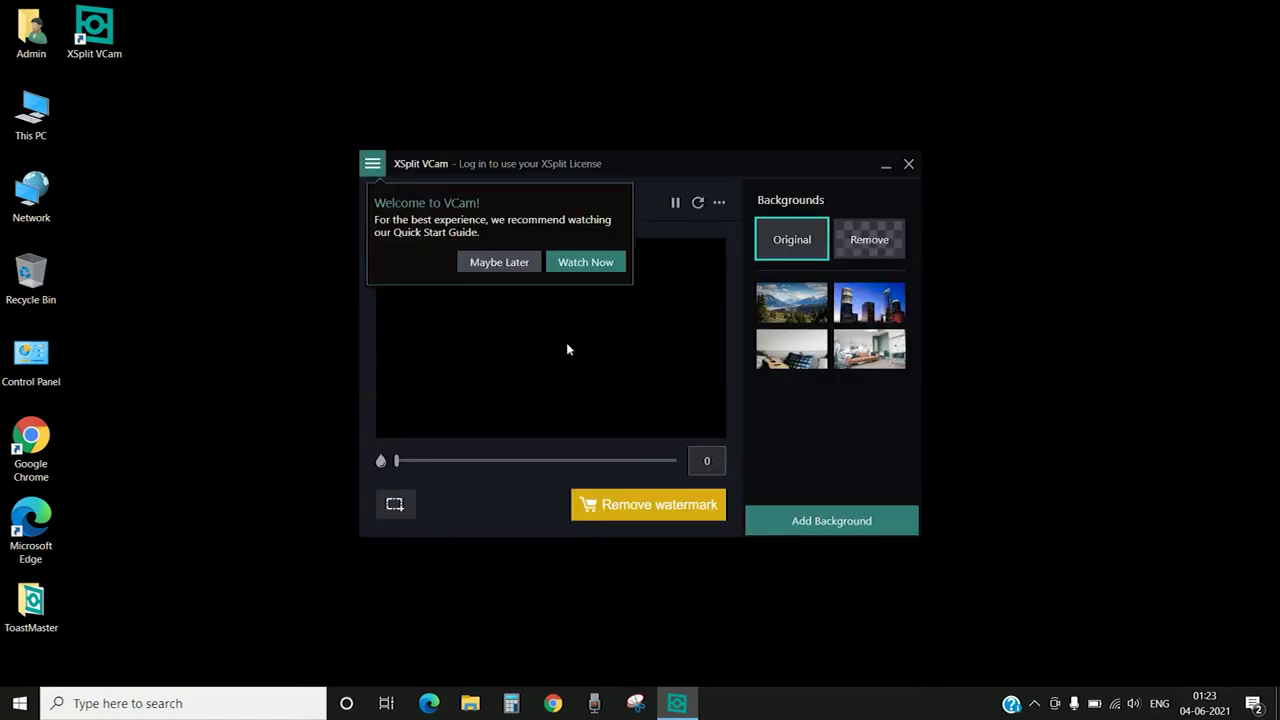
# Dismiss the quick-start and phone-camera tips, then delete the mountain, city and room backgrounds.
pyautogui.click(515, 263)
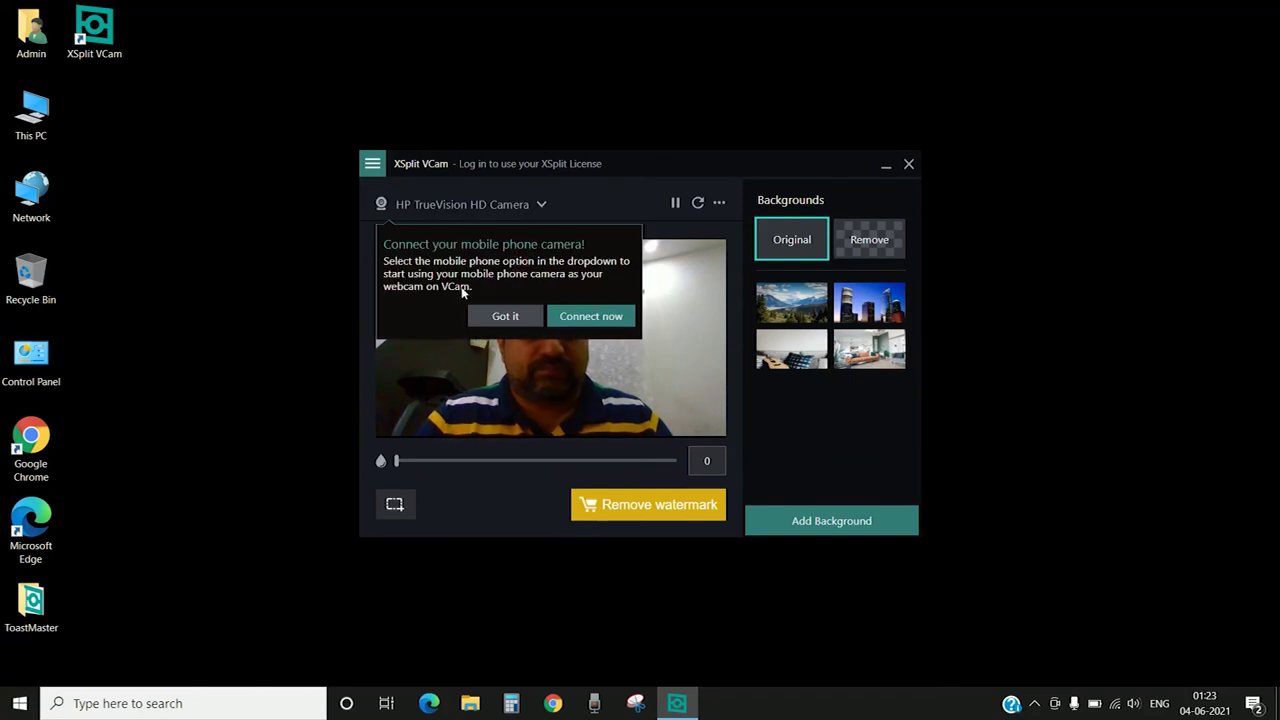
pyautogui.click(507, 316)
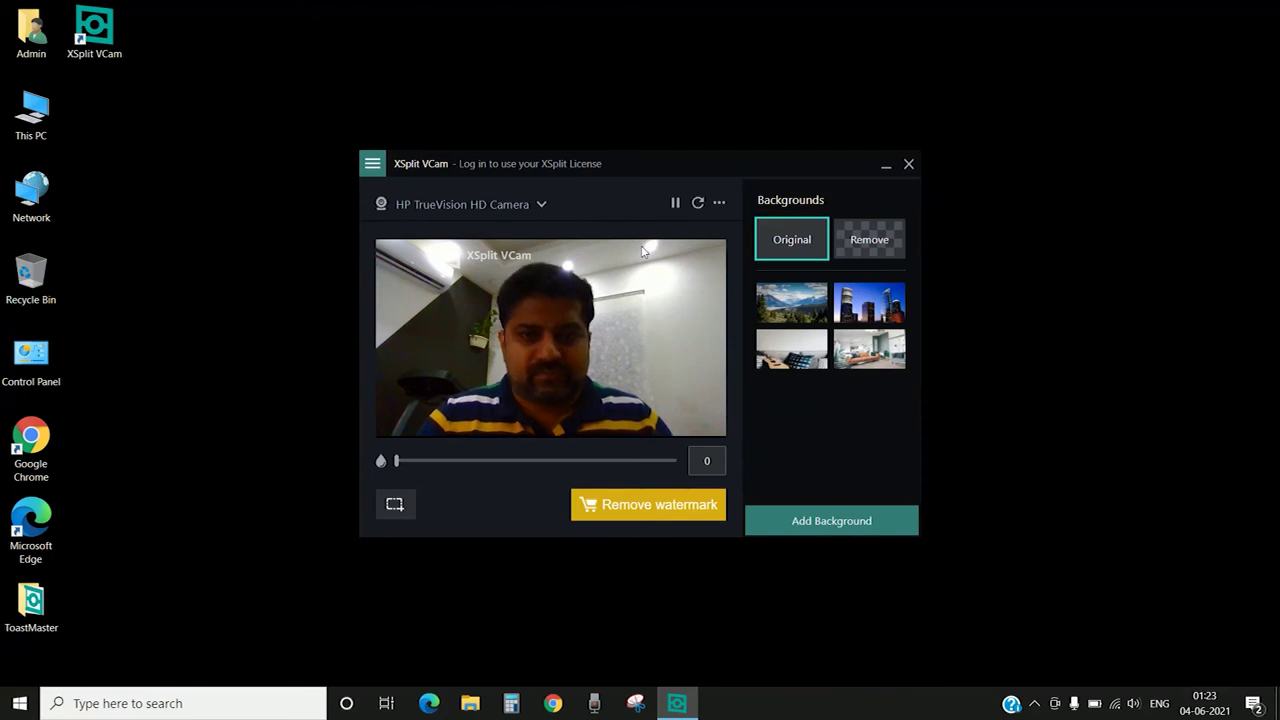
pyautogui.click(819, 291)
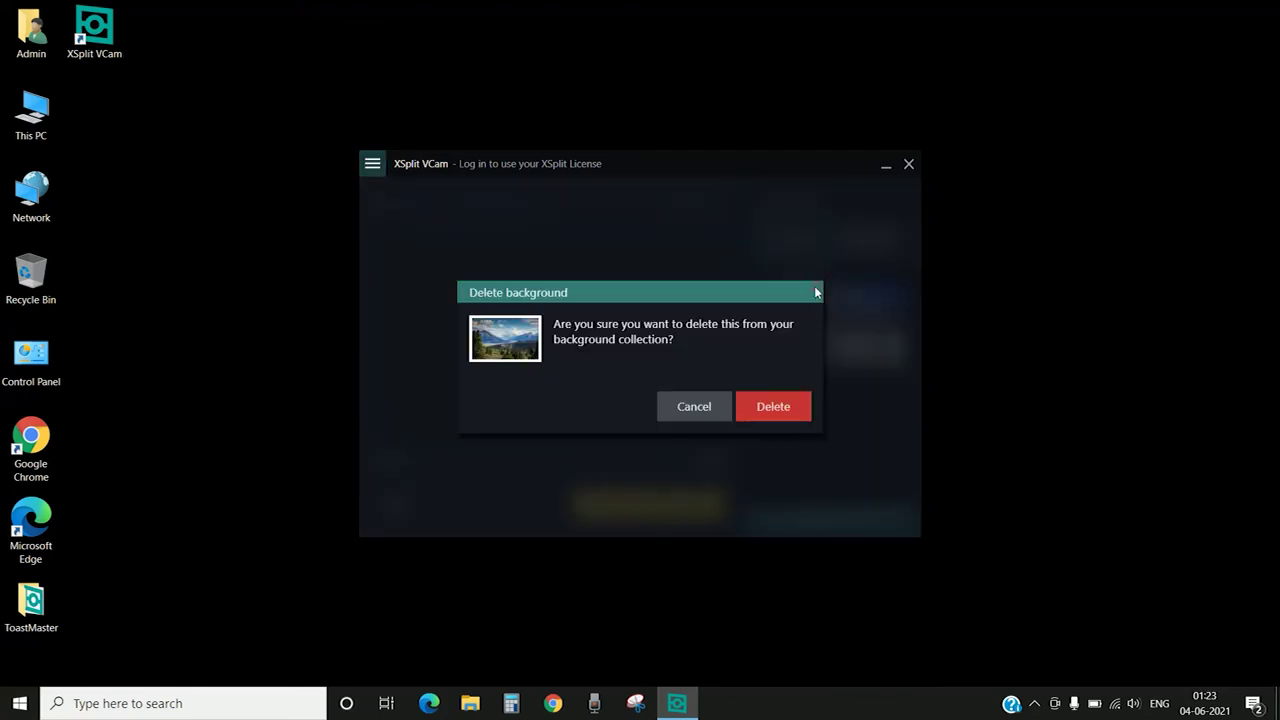
pyautogui.click(777, 410)
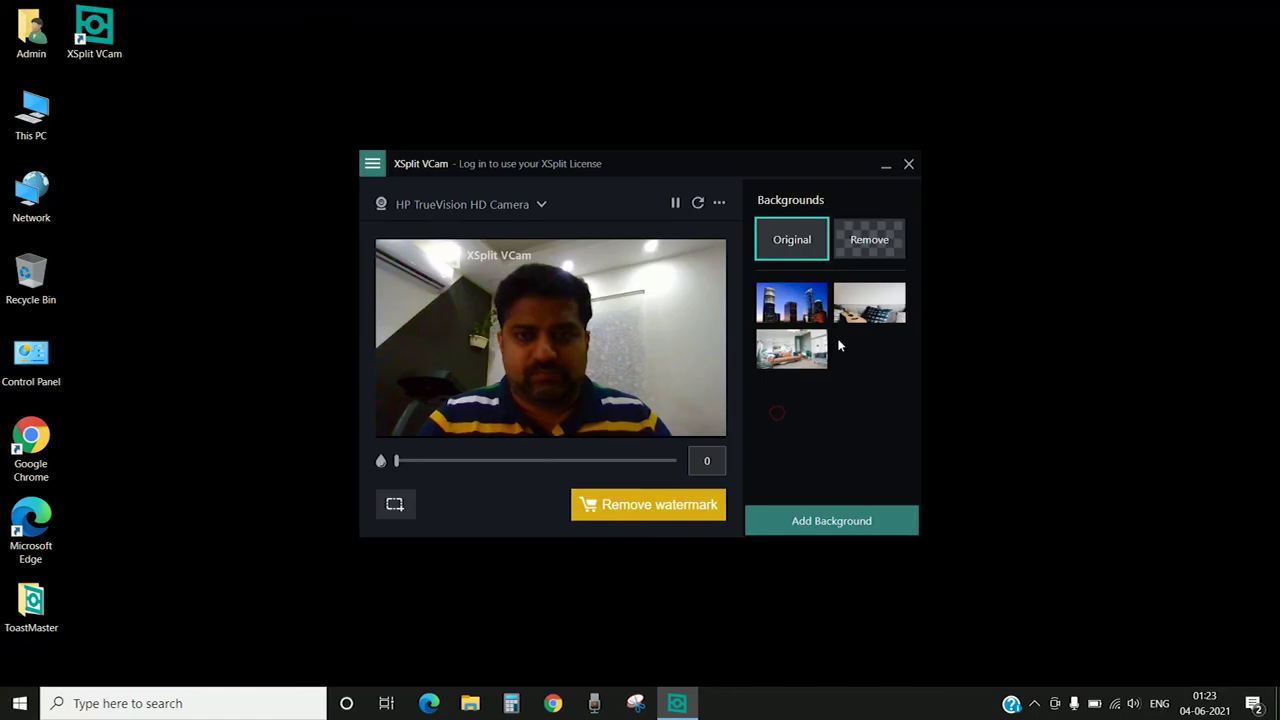
pyautogui.click(820, 292)
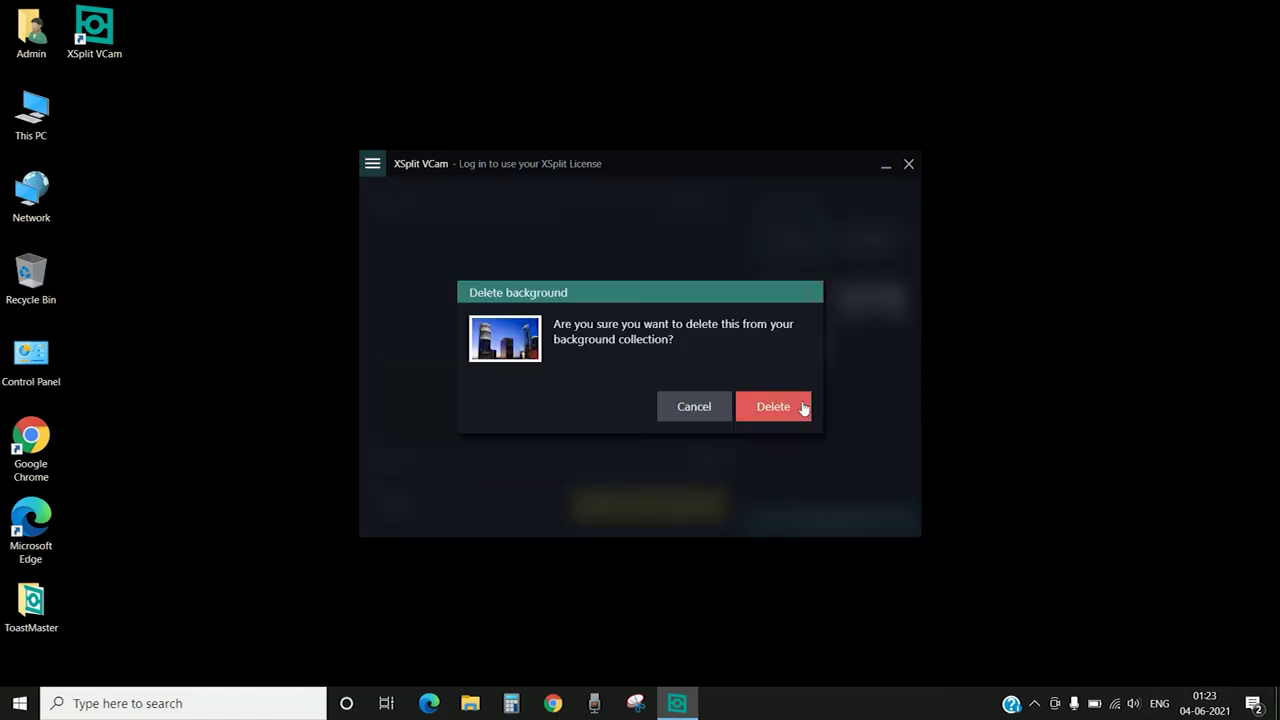
pyautogui.click(804, 408)
pyautogui.click(820, 302)
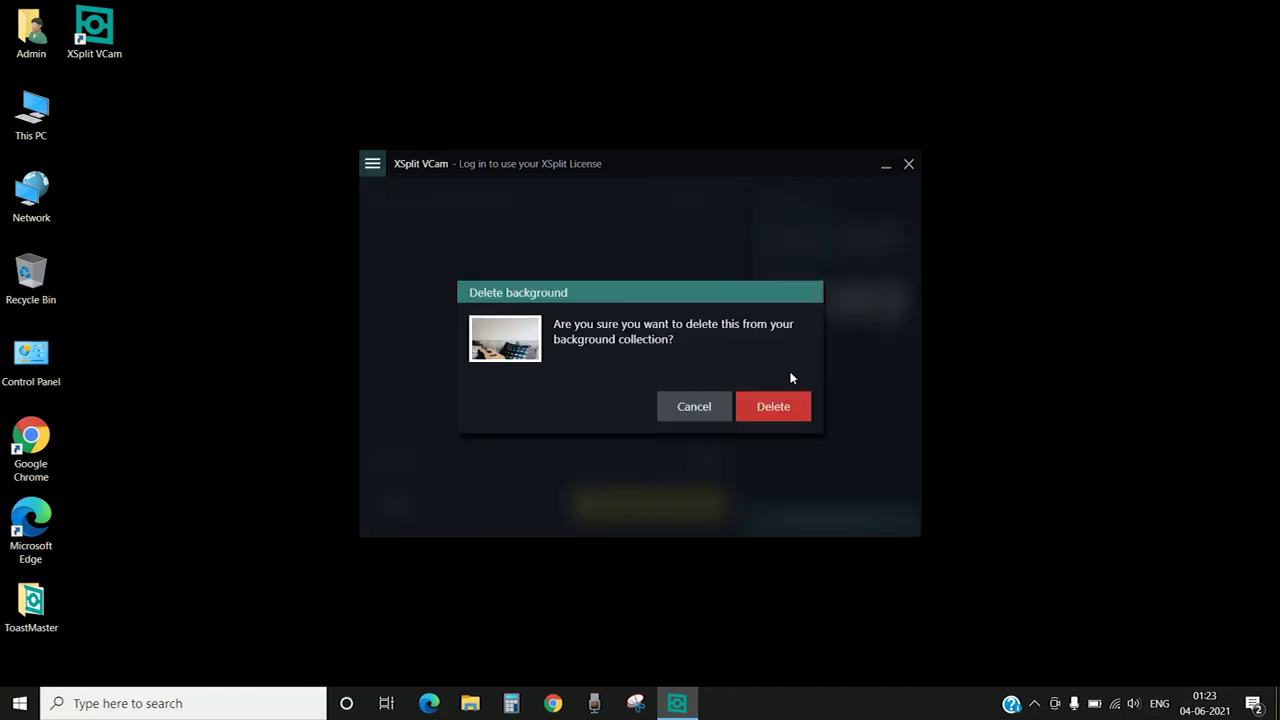
# Confirm removal of the room background and delete the last remaining stock background.
pyautogui.click(789, 406)
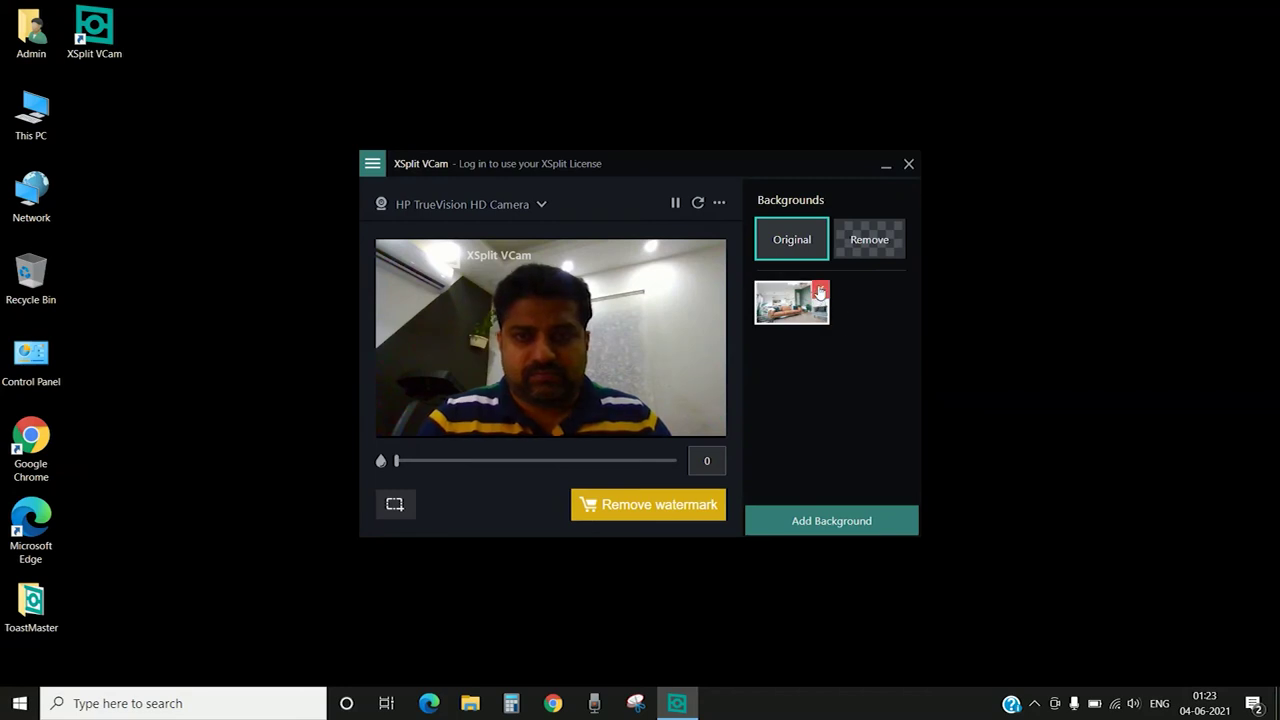
pyautogui.click(820, 292)
pyautogui.click(789, 406)
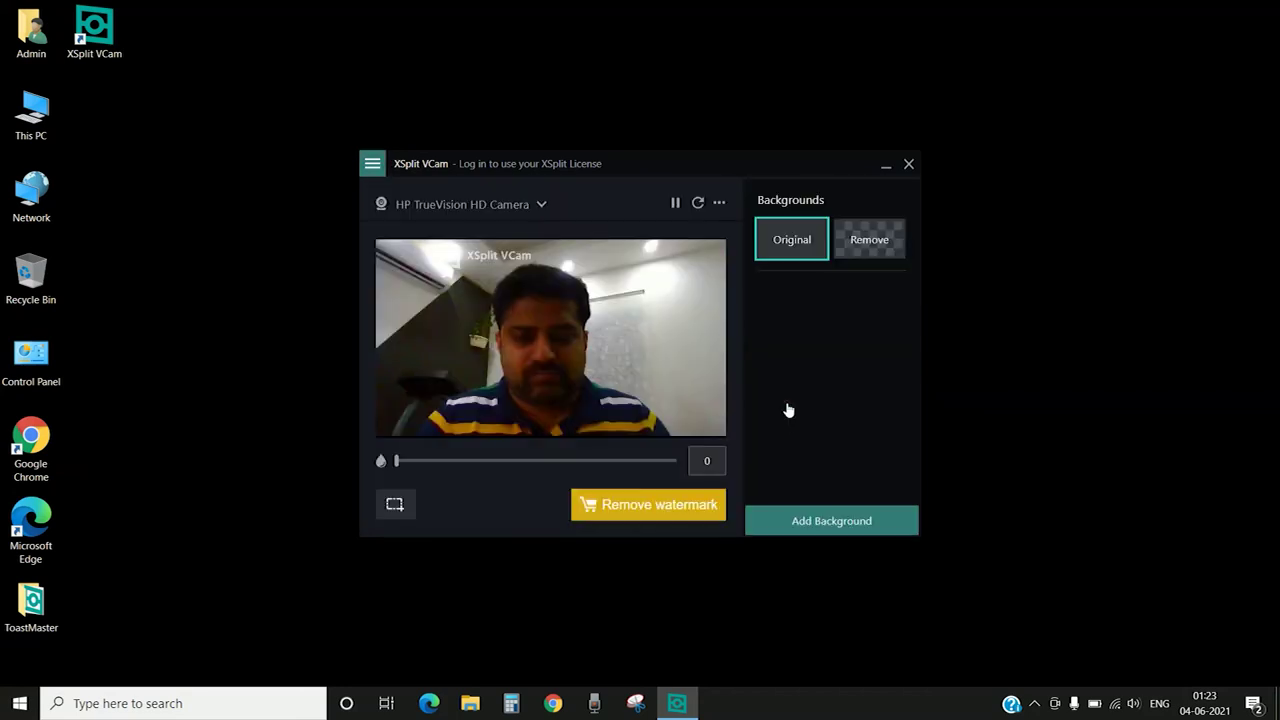
# Add the green timer image from Desktop\ToastMaster\en\EN as a media-file background.
pyautogui.click(809, 521)
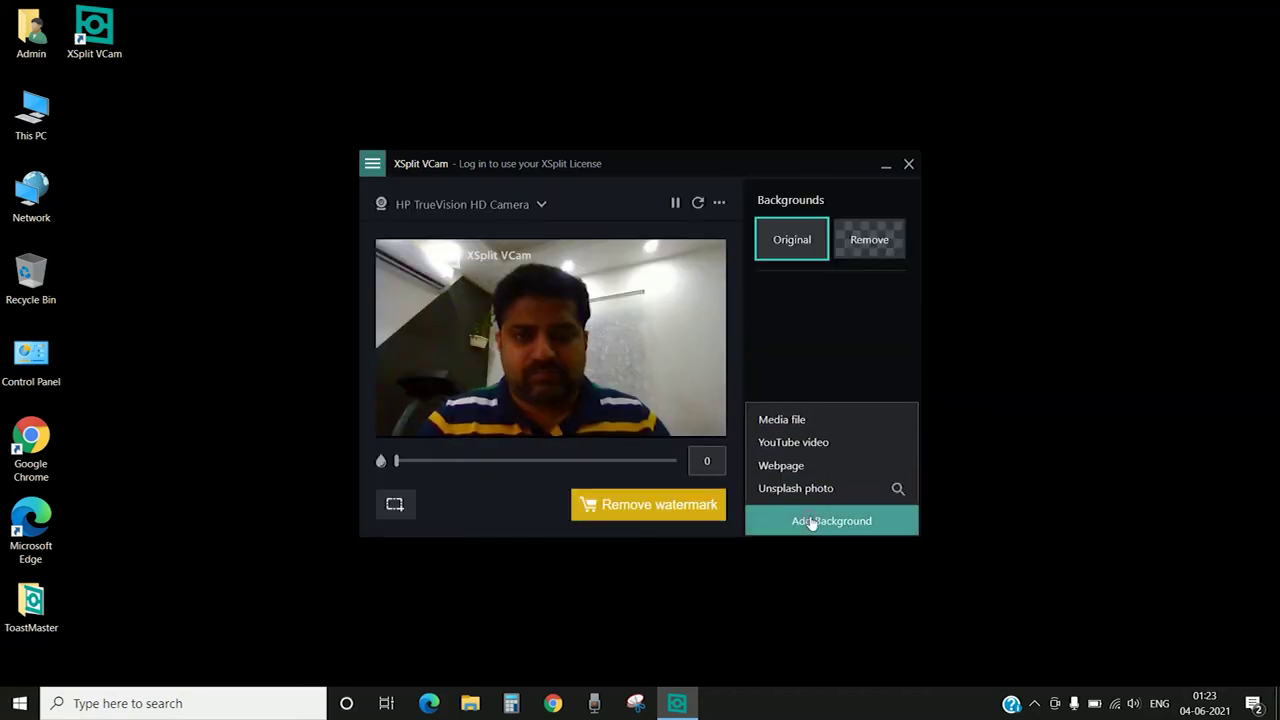
pyautogui.click(786, 421)
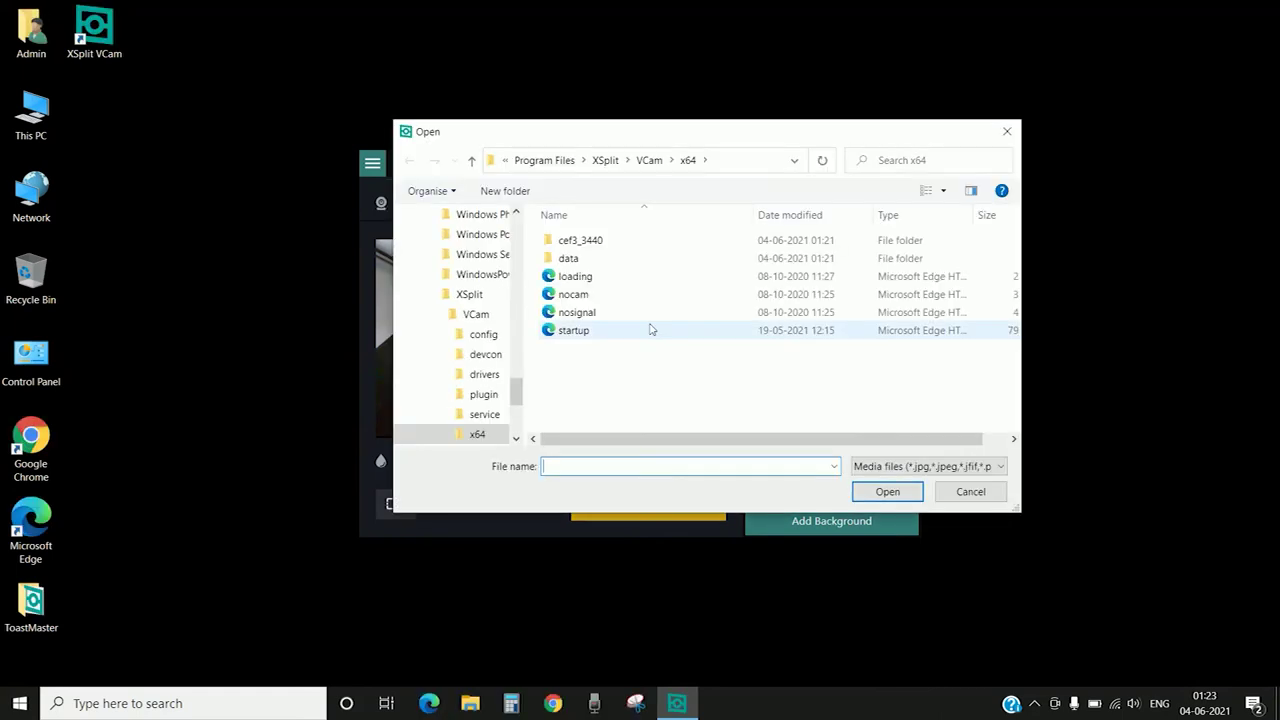
pyautogui.scroll(10, 500, 250)
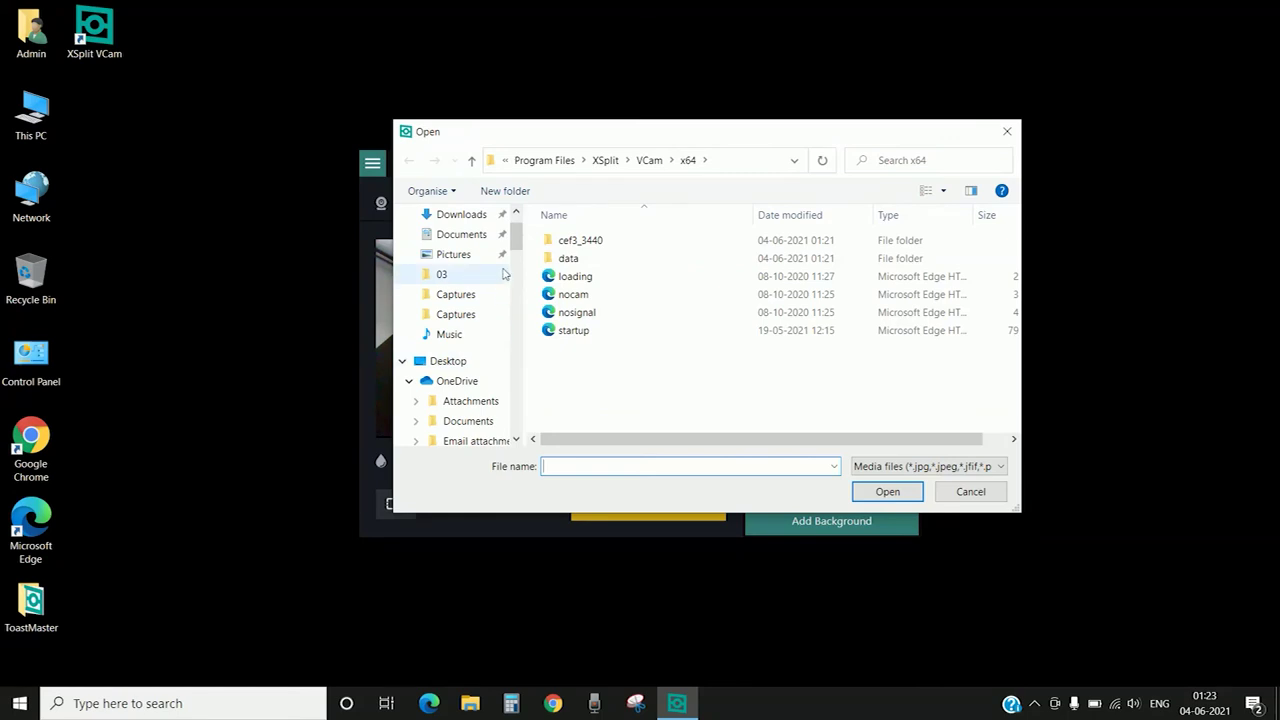
pyautogui.click(452, 361)
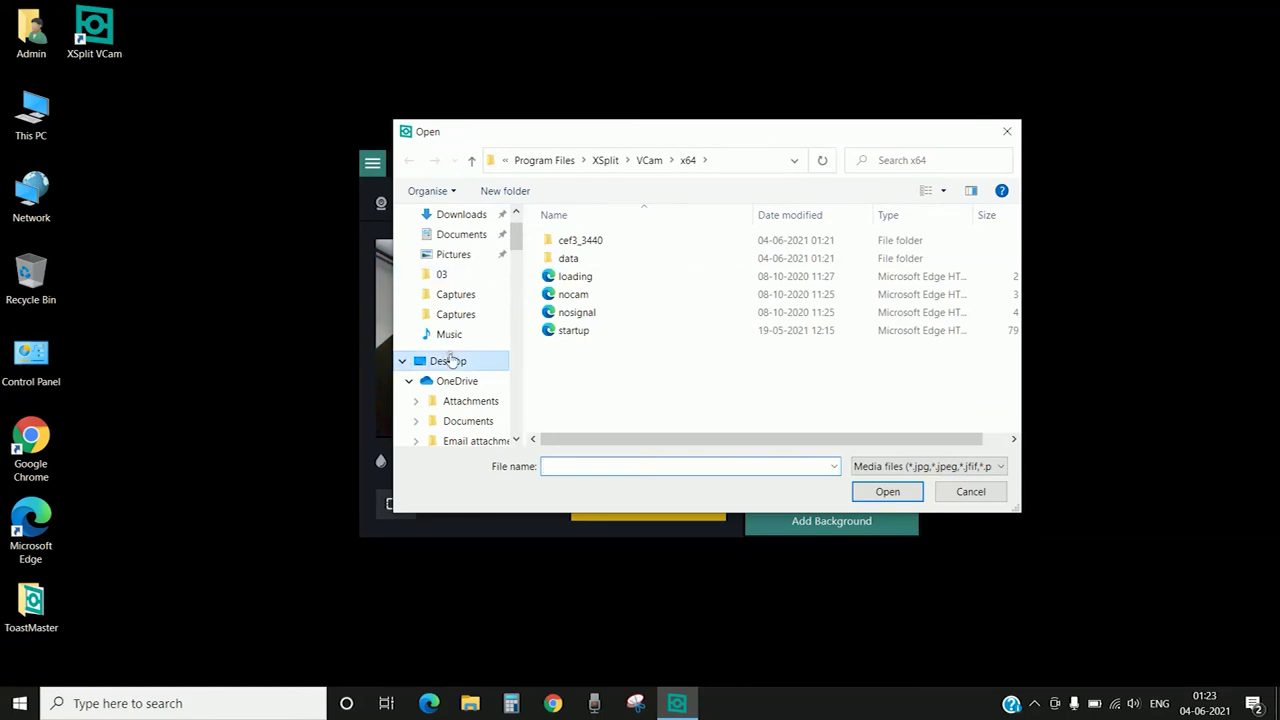
pyautogui.click(516, 213)
pyautogui.click(453, 213)
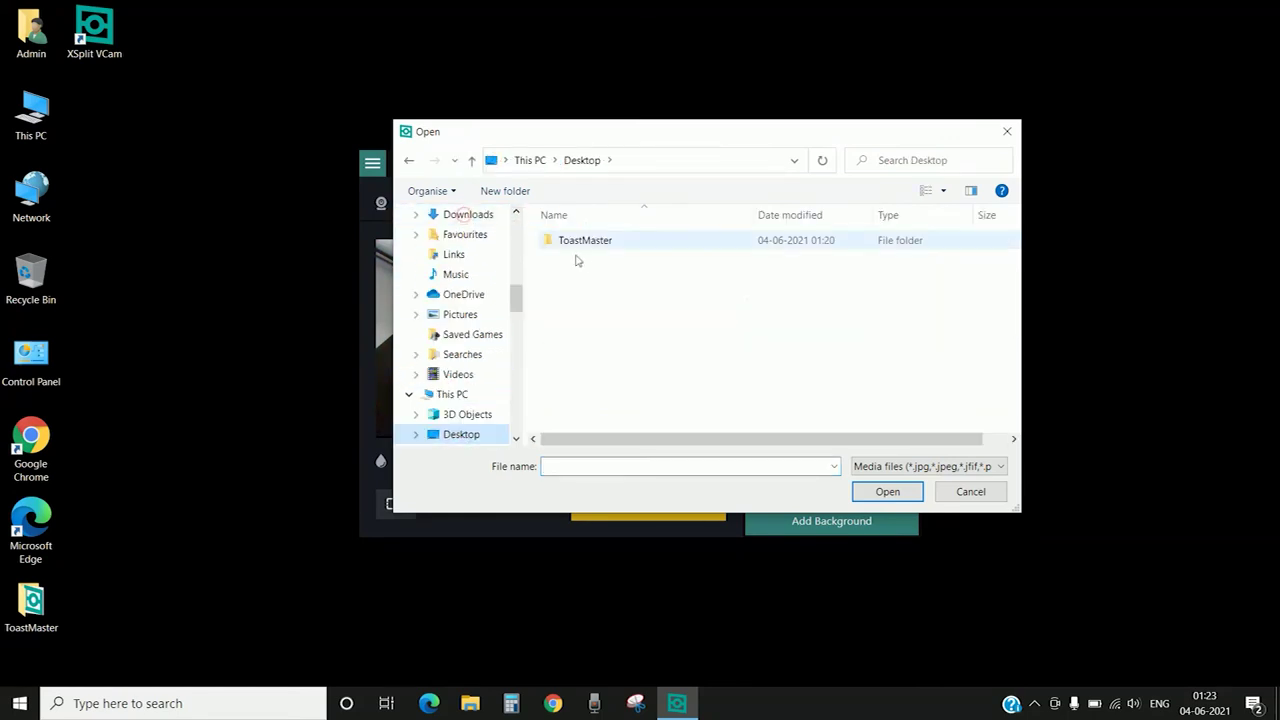
pyautogui.click(585, 242)
pyautogui.doubleClick(585, 242)
pyautogui.doubleClick(585, 242)
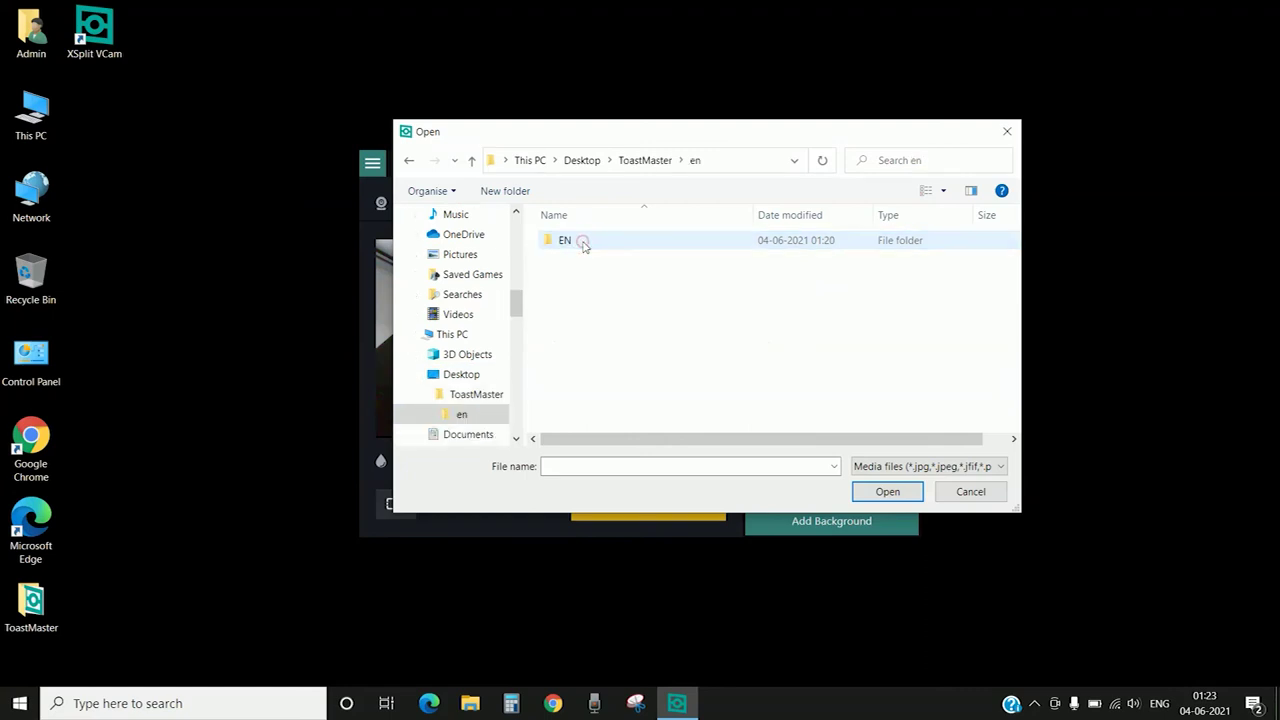
pyautogui.doubleClick(585, 242)
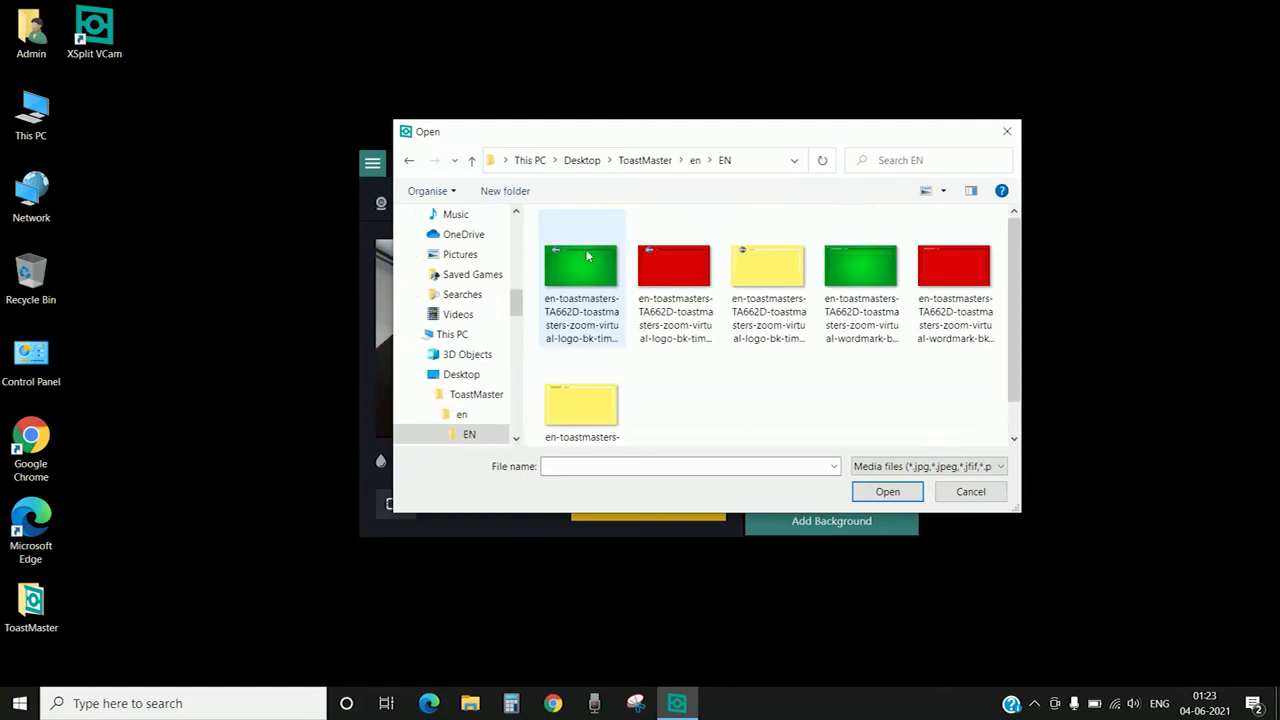
pyautogui.click(597, 284)
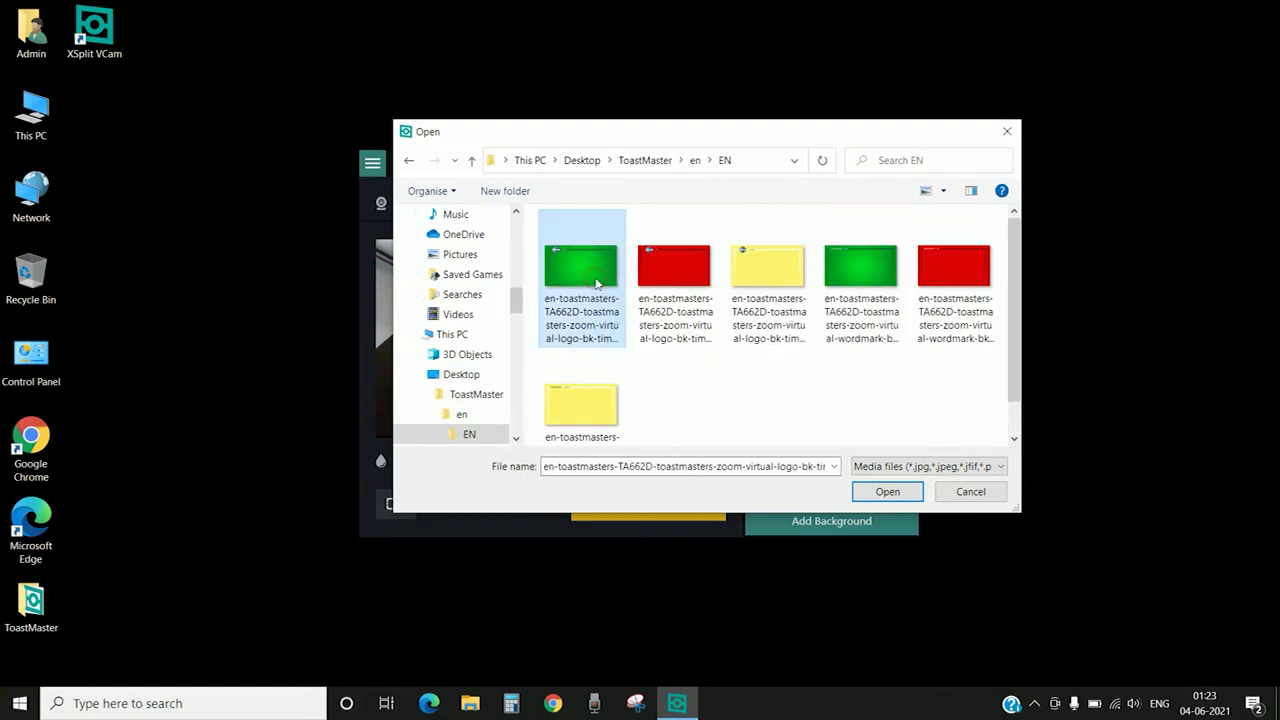
pyautogui.click(668, 276)
pyautogui.doubleClick(606, 277)
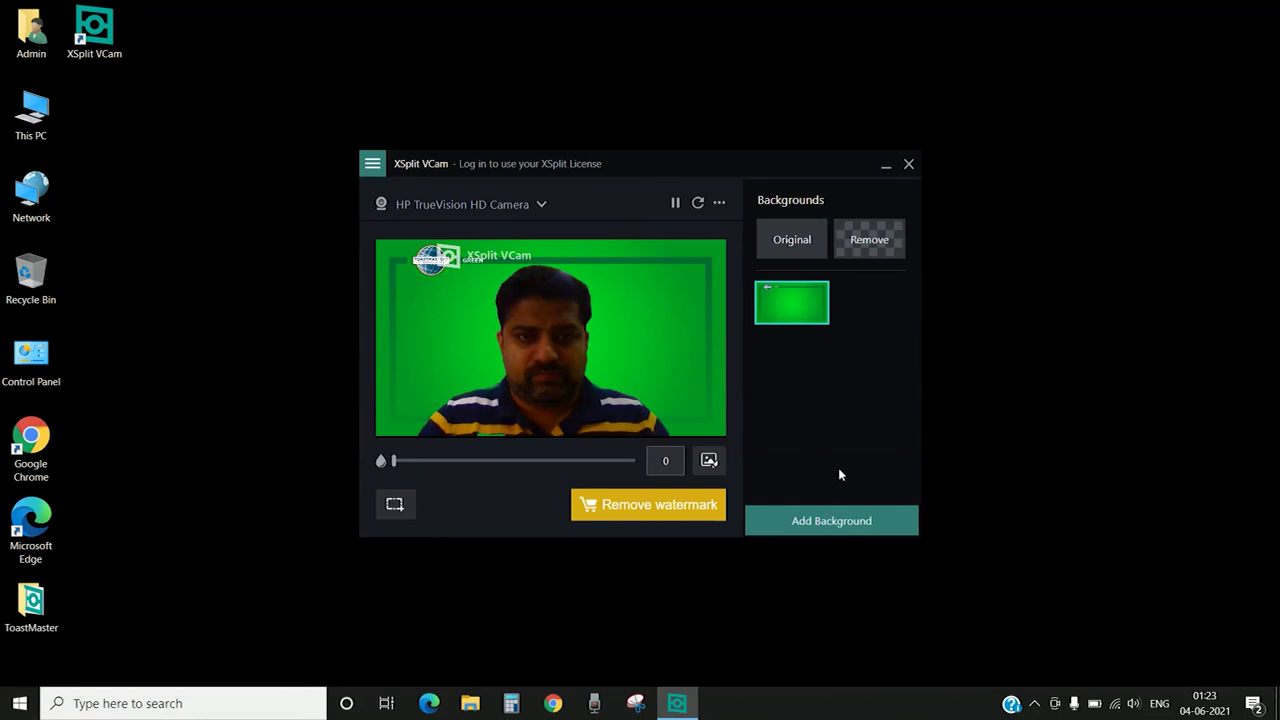
# Add the red and yellow timer images as backgrounds, then switch the camera back to Original.
pyautogui.click(831, 522)
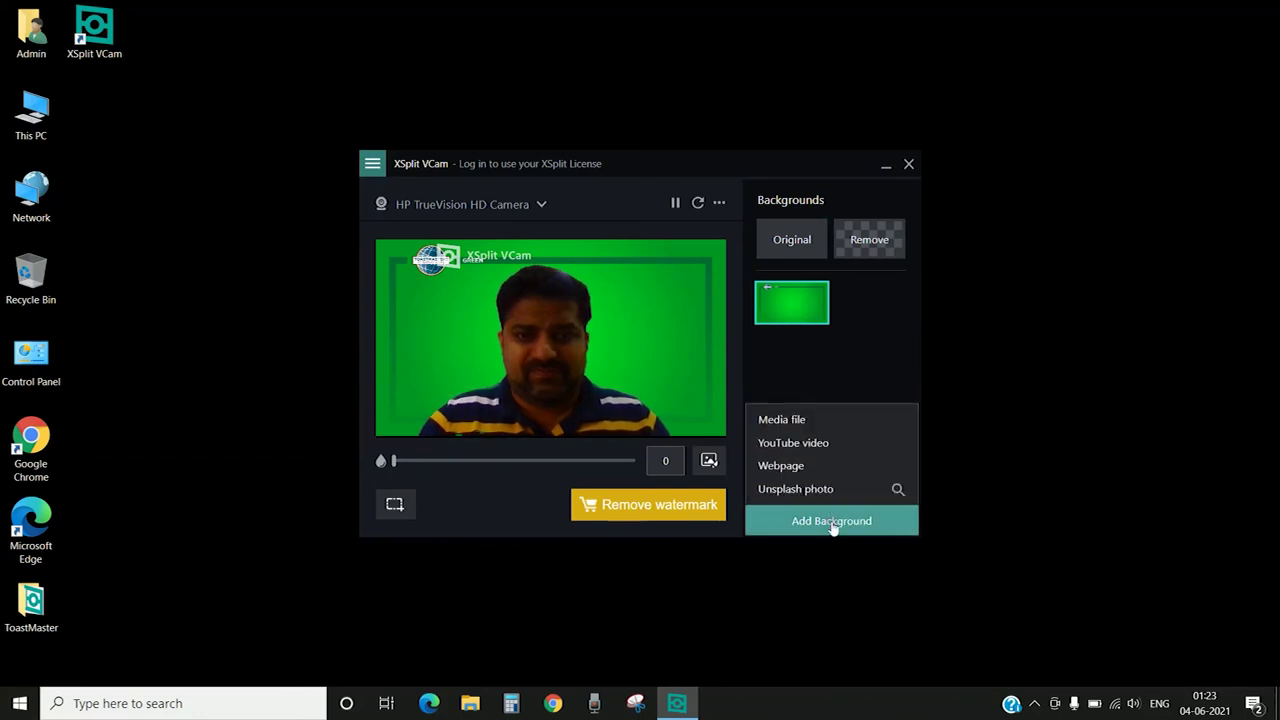
pyautogui.click(779, 421)
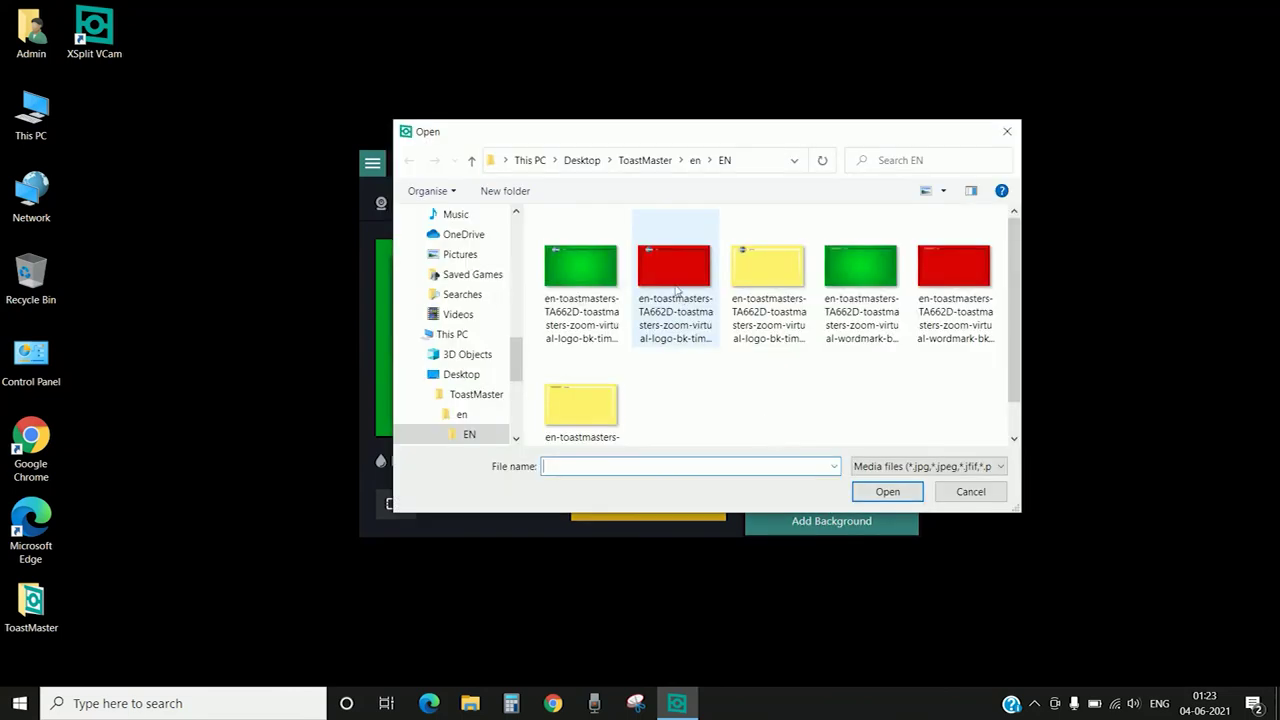
pyautogui.doubleClick(673, 268)
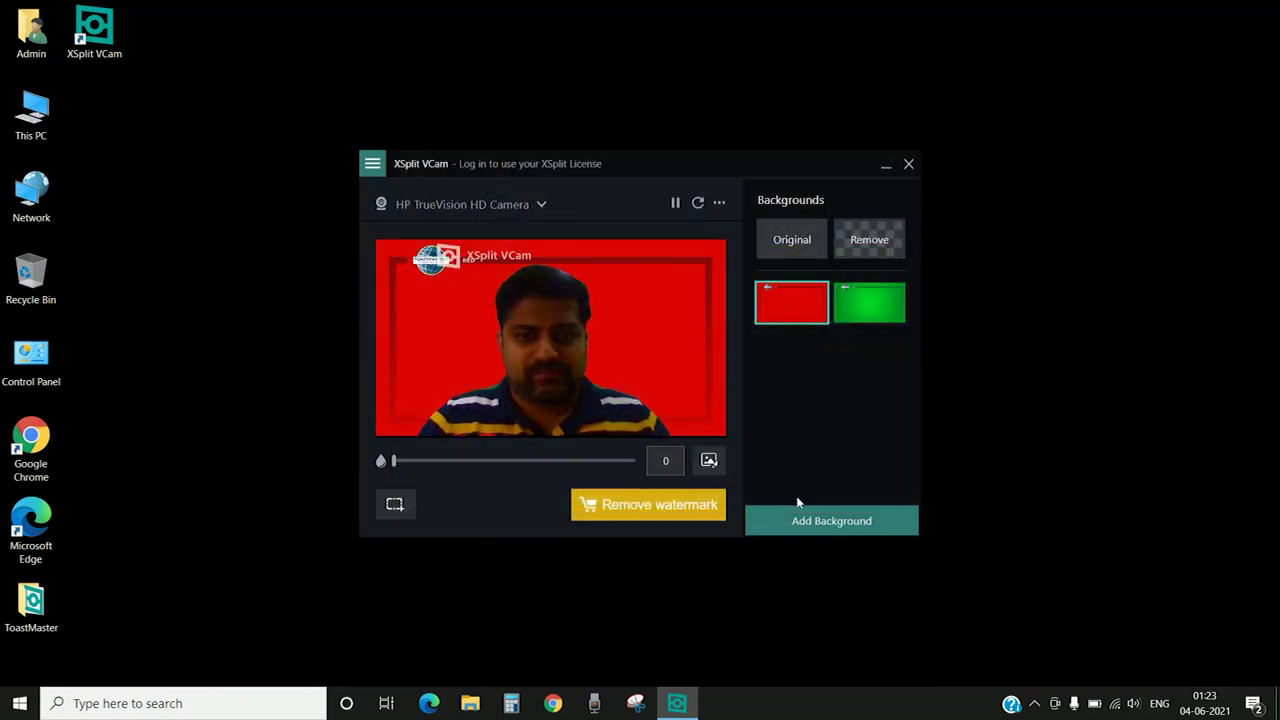
pyautogui.click(808, 530)
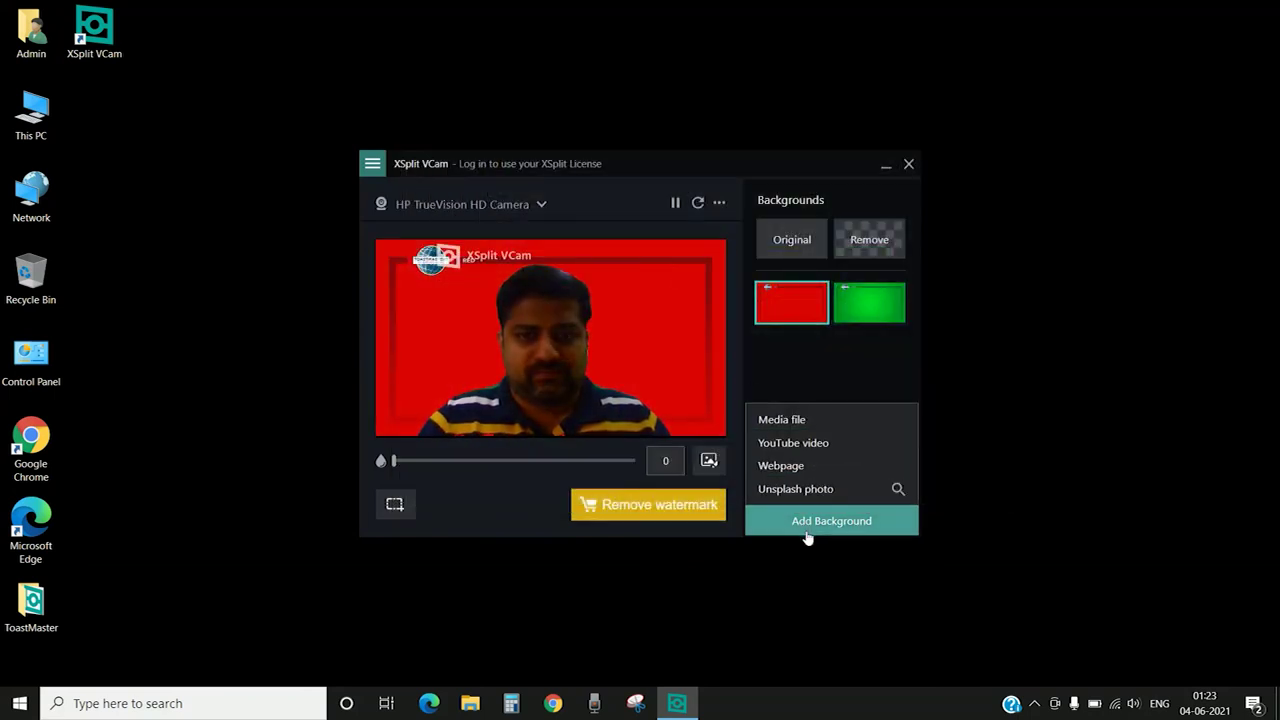
pyautogui.click(787, 422)
pyautogui.doubleClick(757, 281)
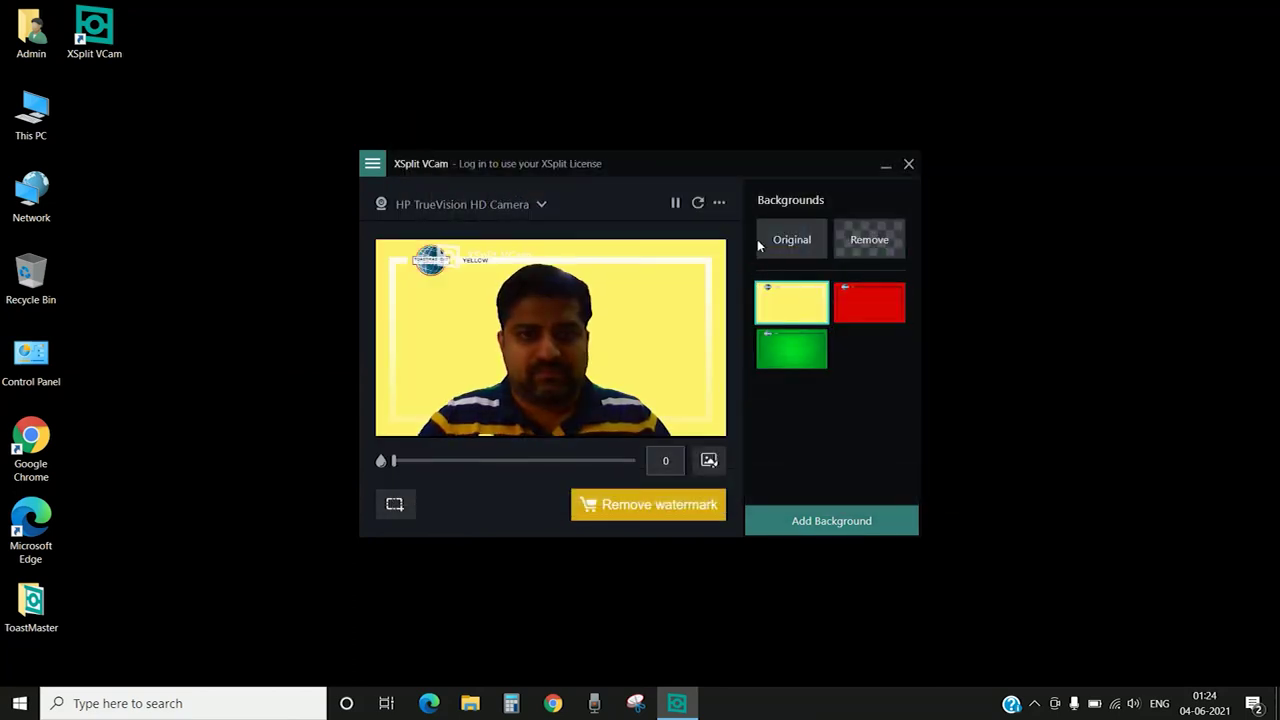
pyautogui.click(780, 236)
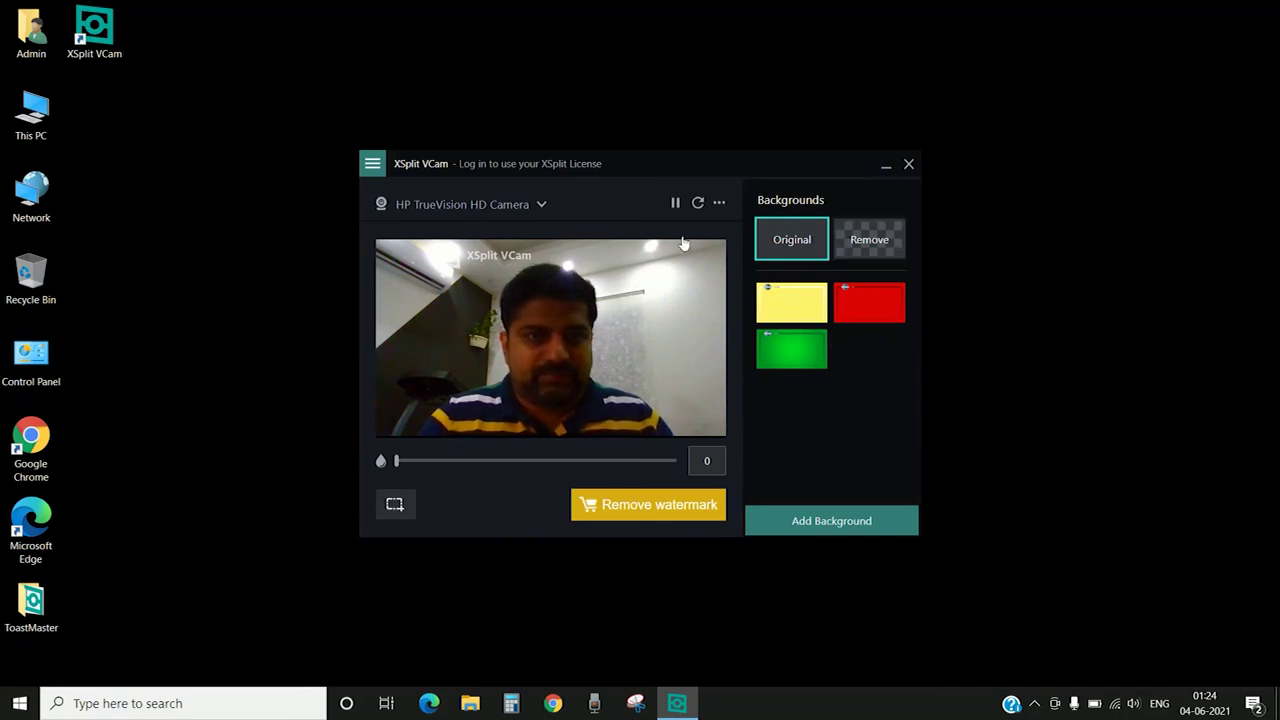
pyautogui.moveTo(668, 170); pyautogui.dragTo(461, 137)
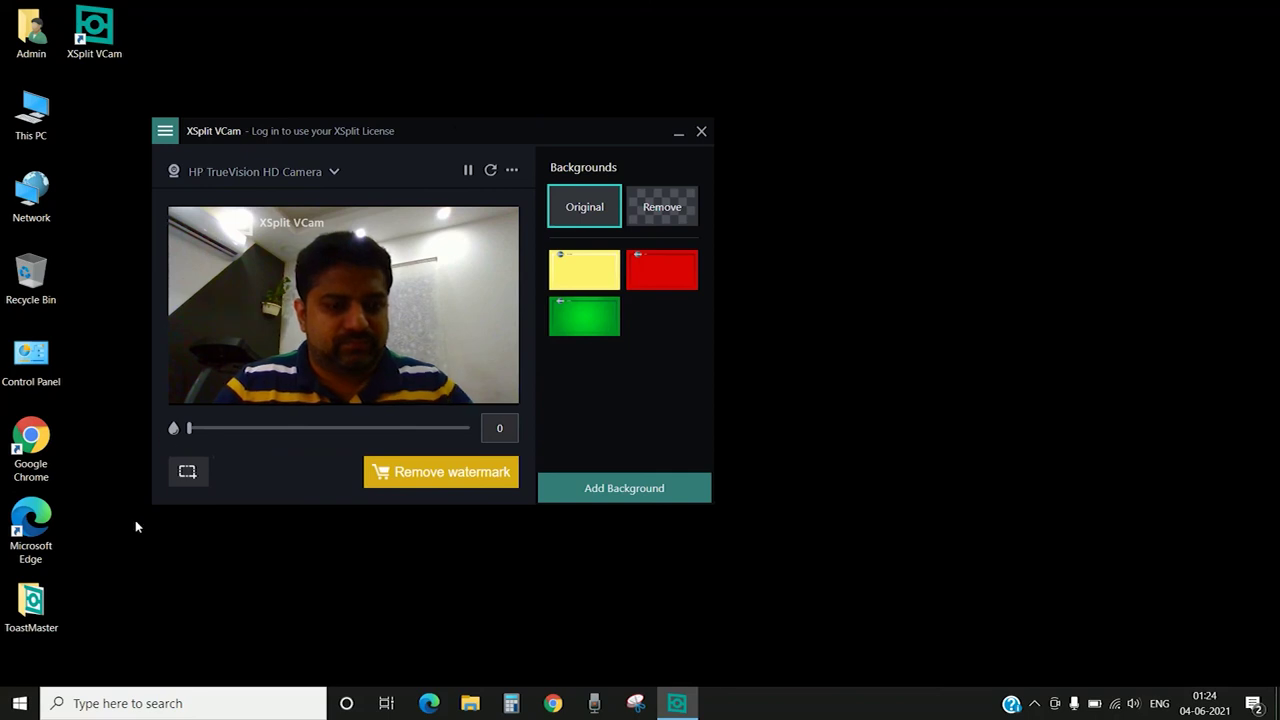
# Launch Zoom and select XSplit VCam as the camera in its Video settings.
pyautogui.press('super')
pyautogui.write('zo')
pyautogui.press('Return')
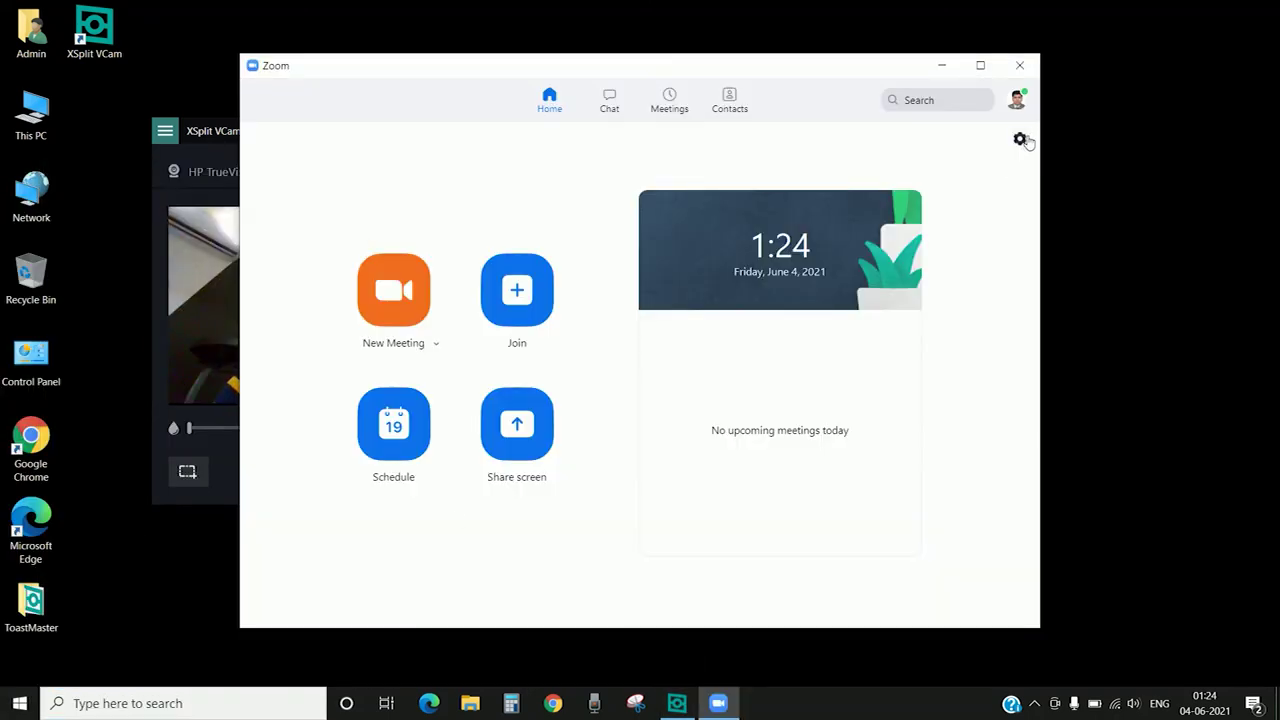
pyautogui.click(1021, 139)
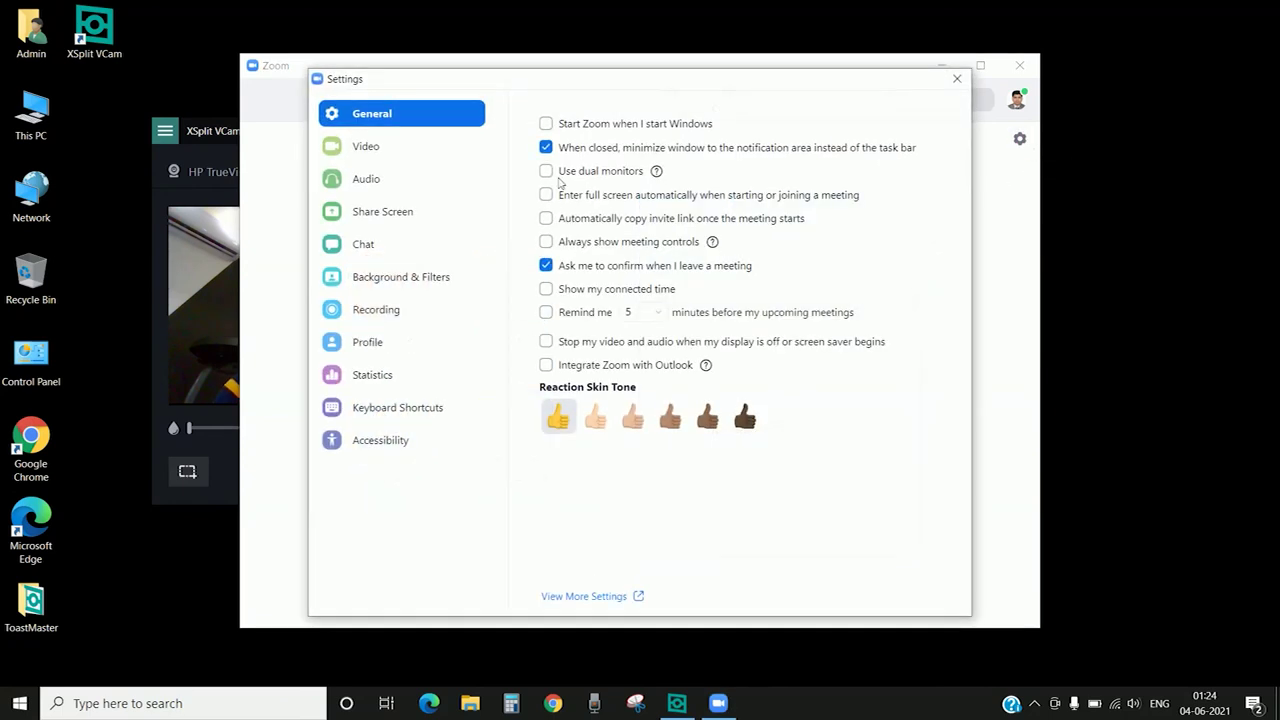
pyautogui.click(398, 152)
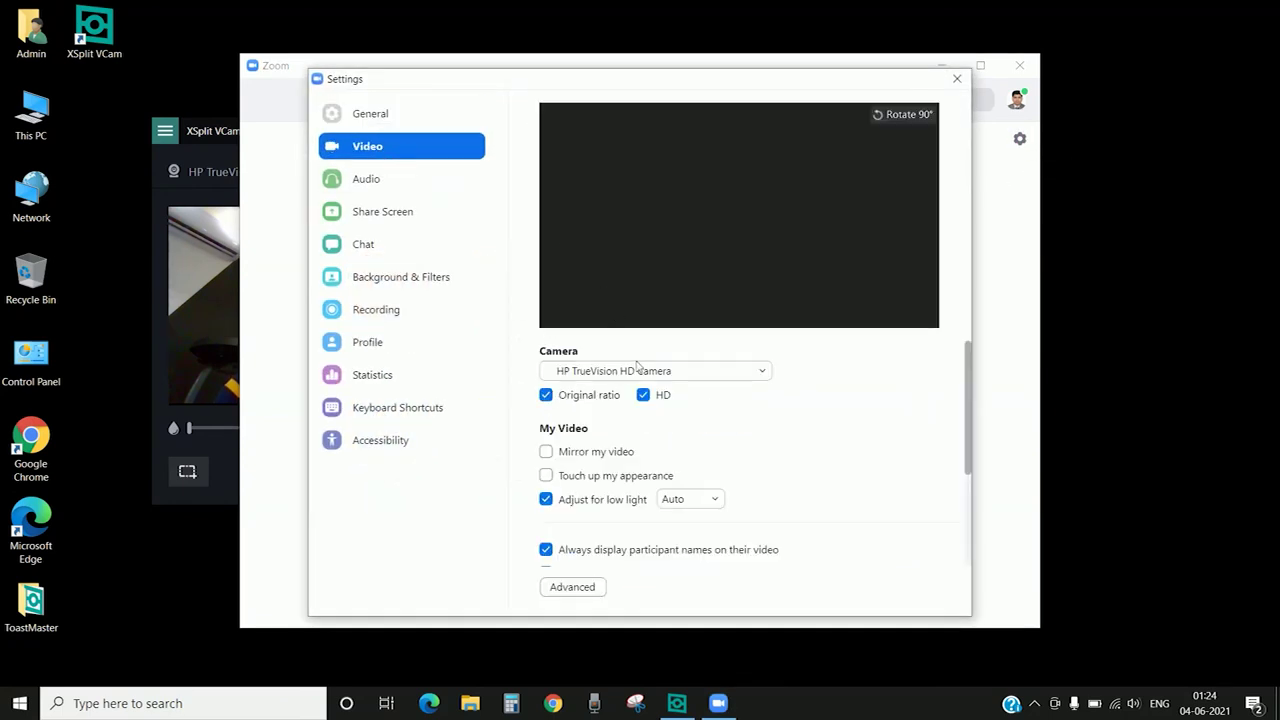
pyautogui.click(641, 378)
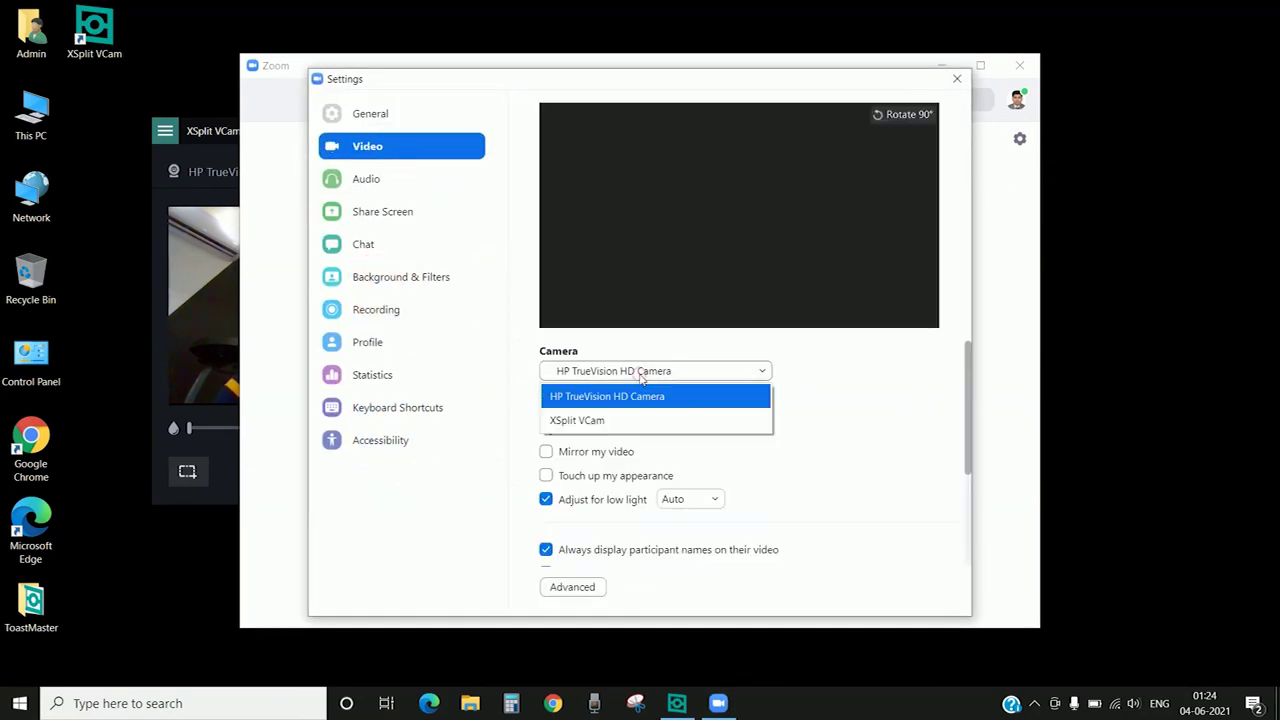
pyautogui.click(609, 418)
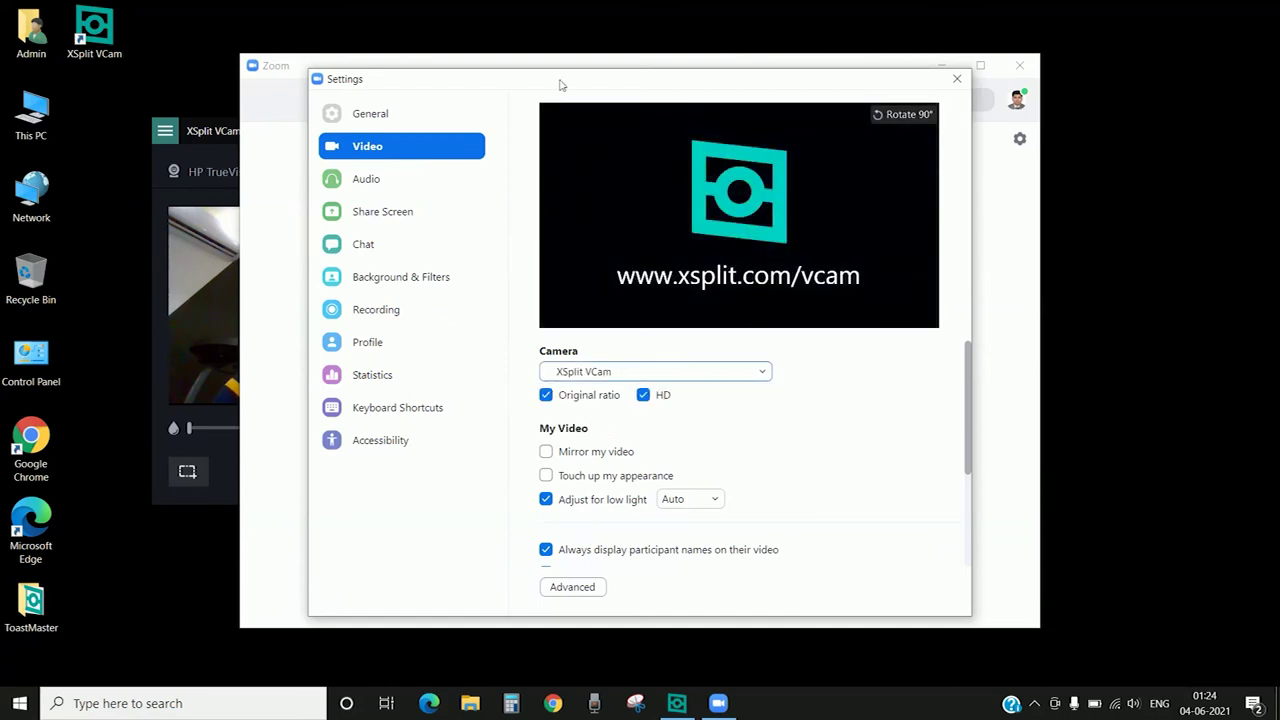
# Snap the main Zoom window left, minimize it, and reposition the settings window.
pyautogui.moveTo(560, 85); pyautogui.dragTo(831, 52)
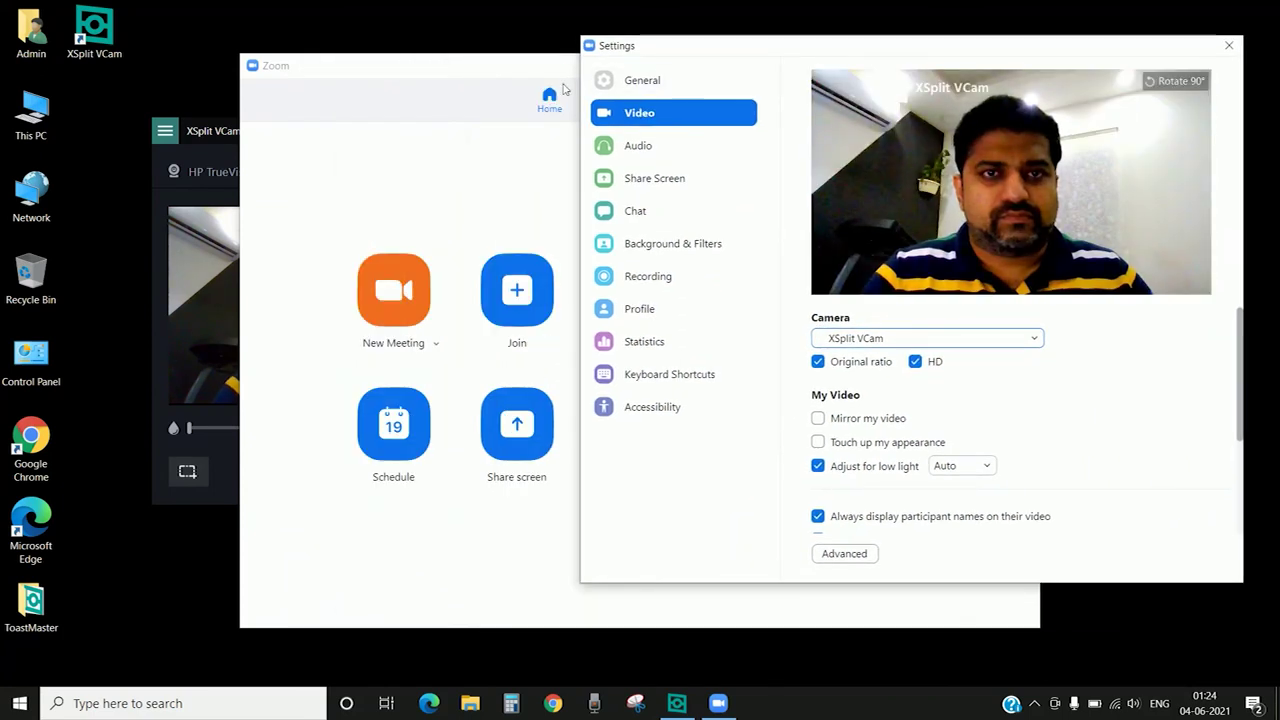
pyautogui.moveTo(528, 71)
pyautogui.mouseDown()
pyautogui.moveTo(613, 172)
pyautogui.moveTo(532, 86)
pyautogui.mouseUp()
pyautogui.moveTo(410, 85); pyautogui.dragTo(143, 191)
pyautogui.moveTo(256, 175); pyautogui.dragTo(255, 169)
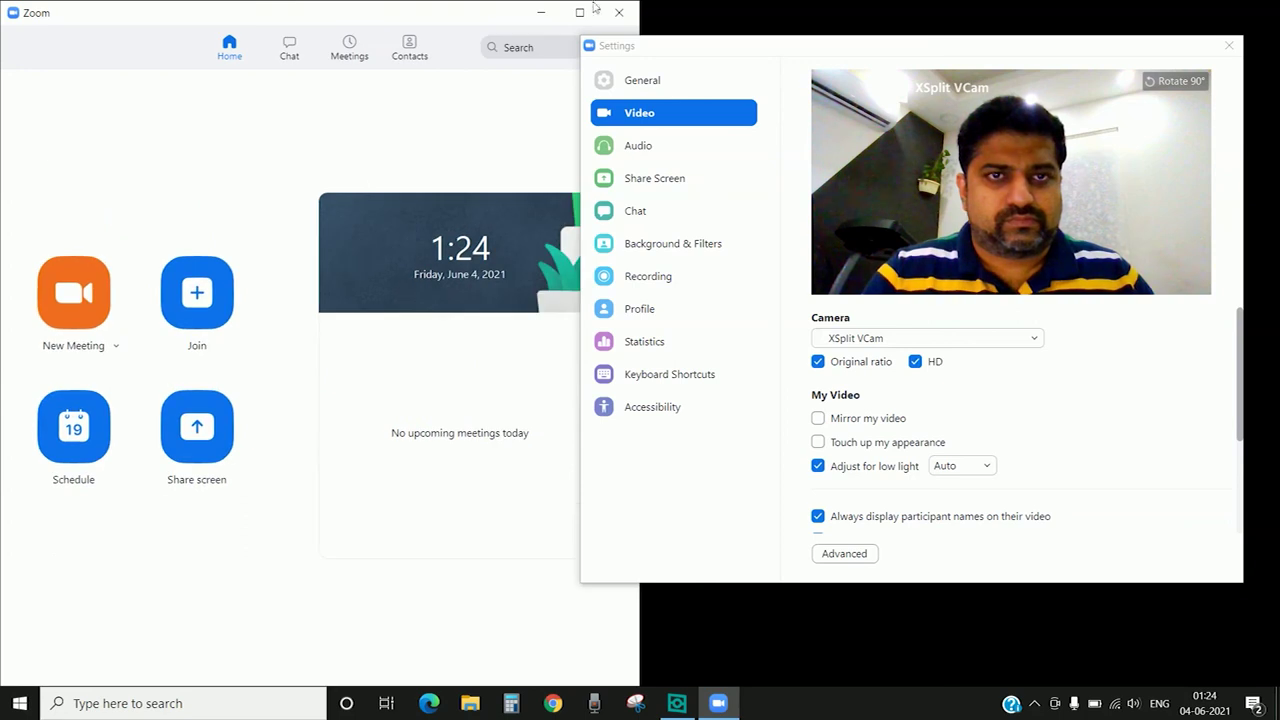
pyautogui.click(540, 12)
pyautogui.moveTo(711, 50); pyautogui.dragTo(763, 23)
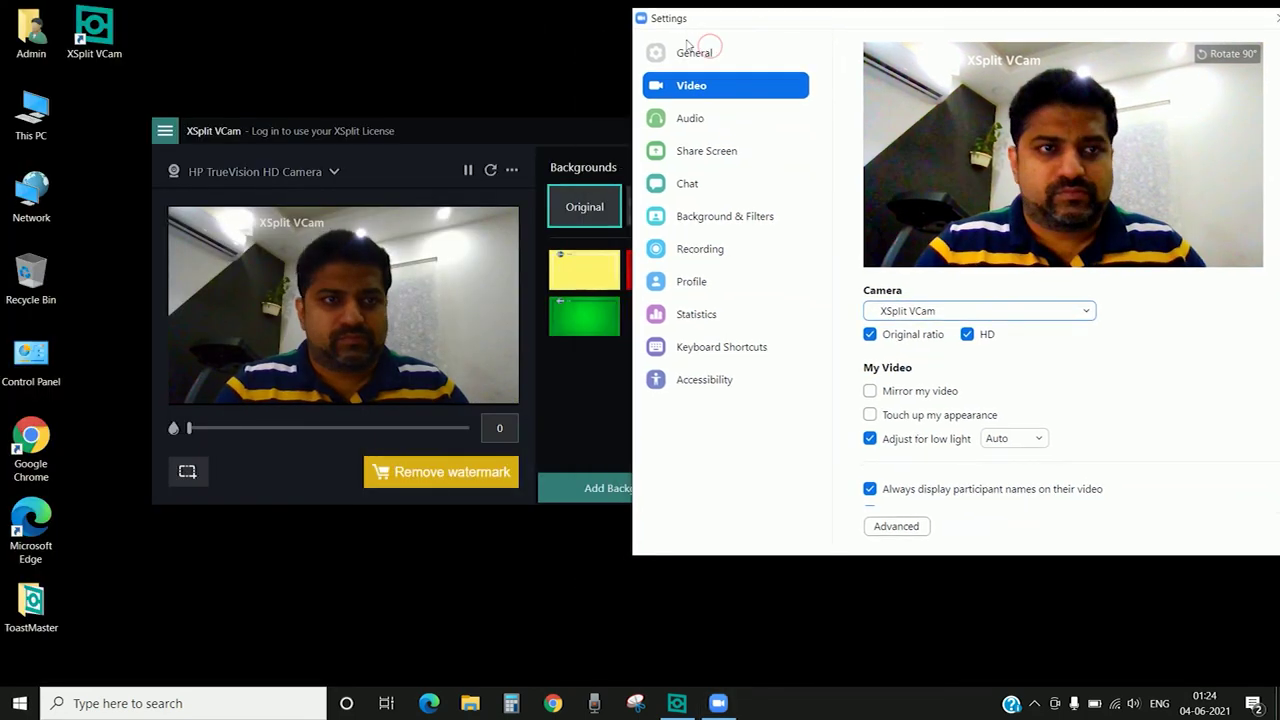
pyautogui.moveTo(421, 127); pyautogui.dragTo(304, 117)
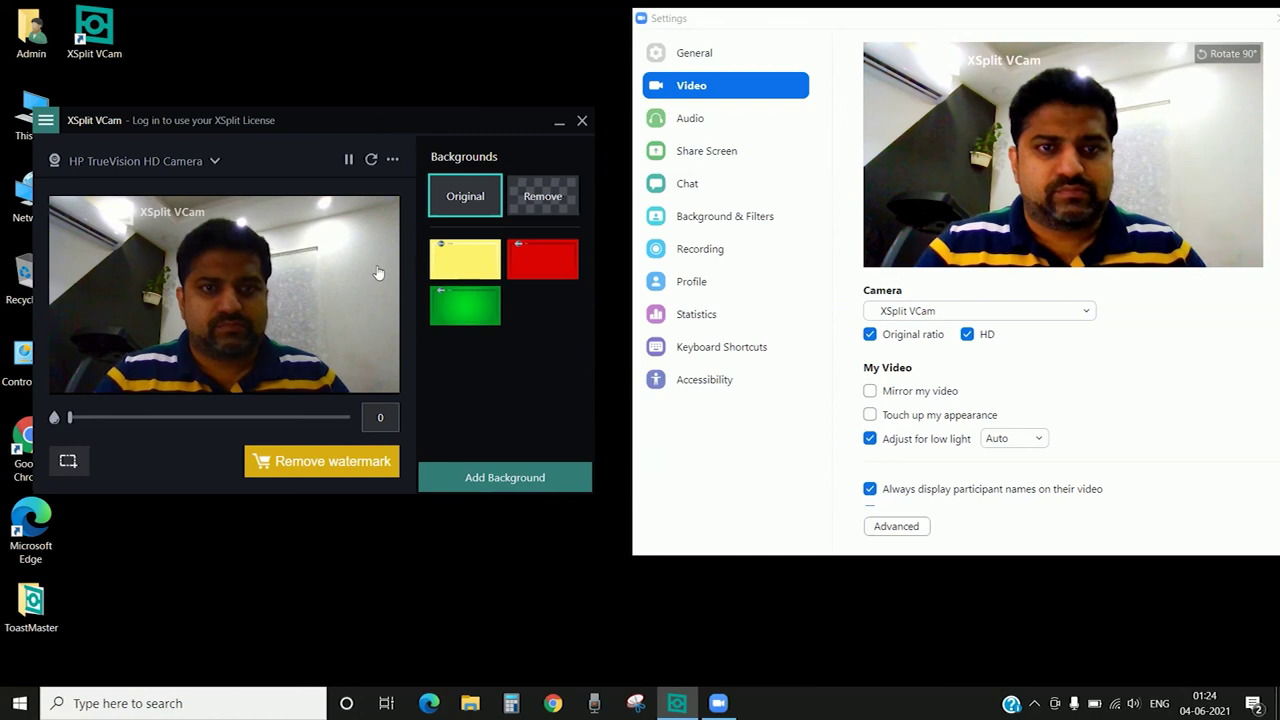
pyautogui.click(472, 298)
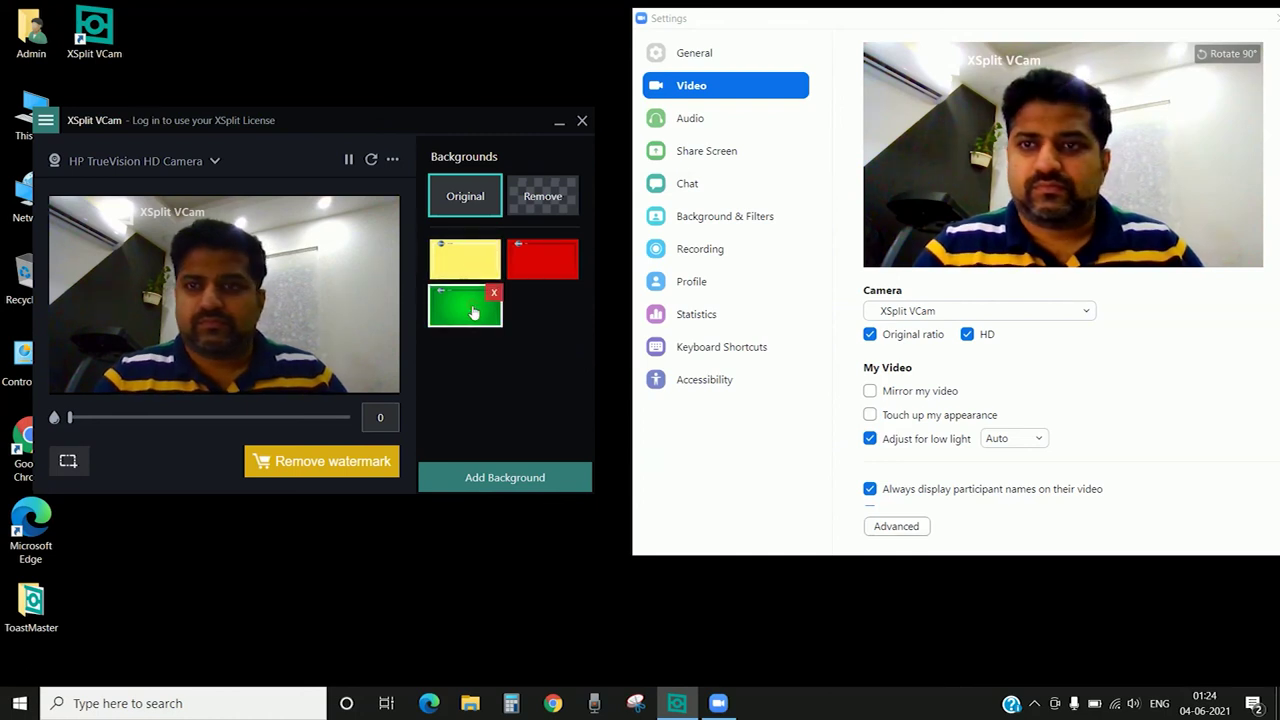
pyautogui.click(468, 243)
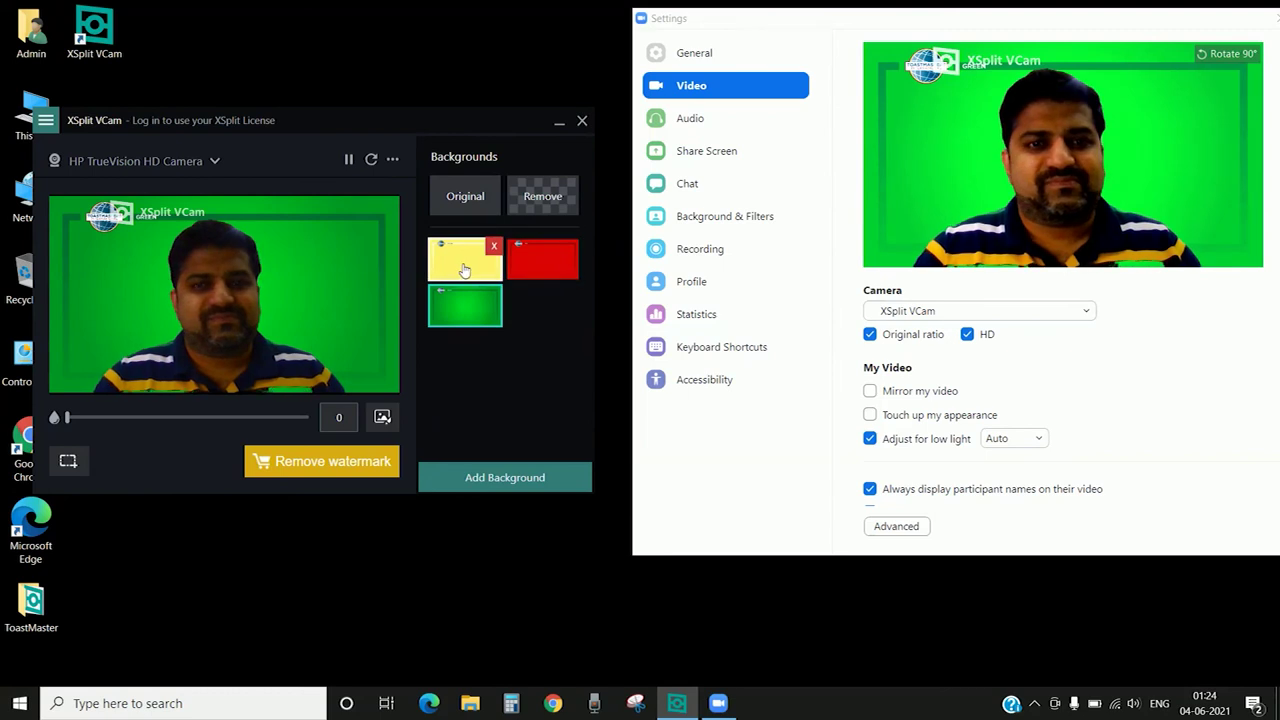
pyautogui.click(464, 268)
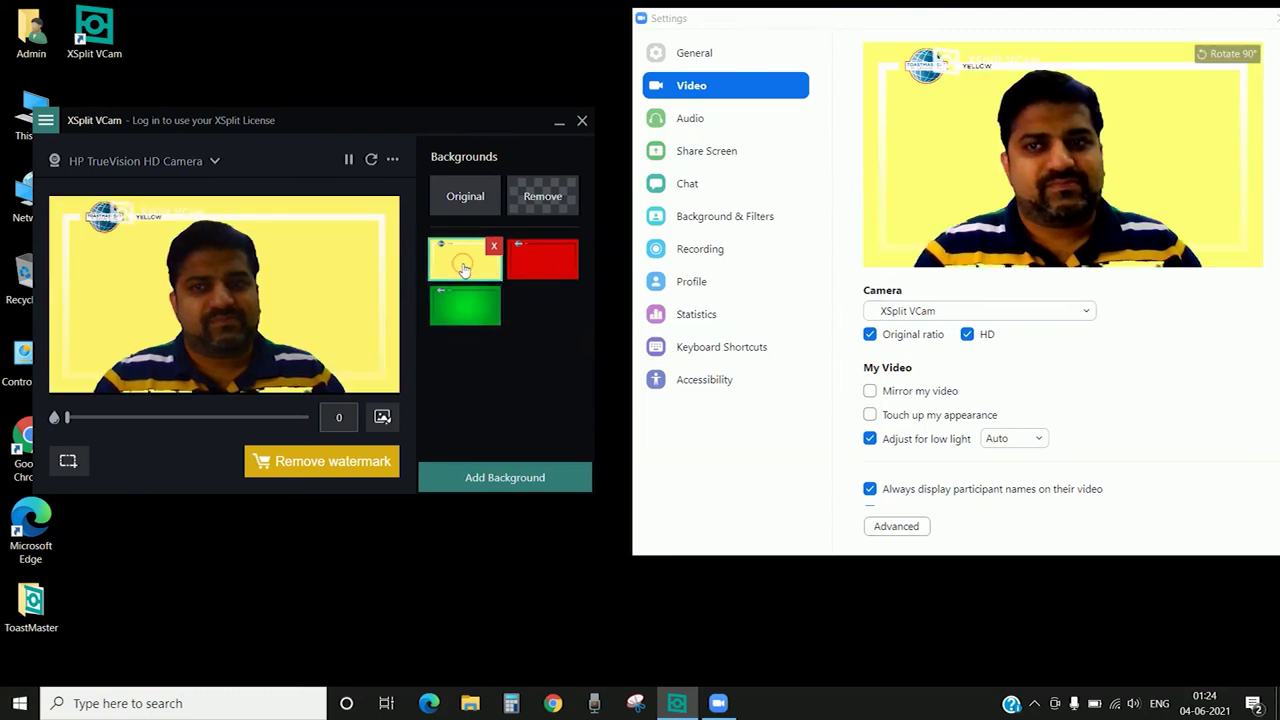
pyautogui.click(531, 266)
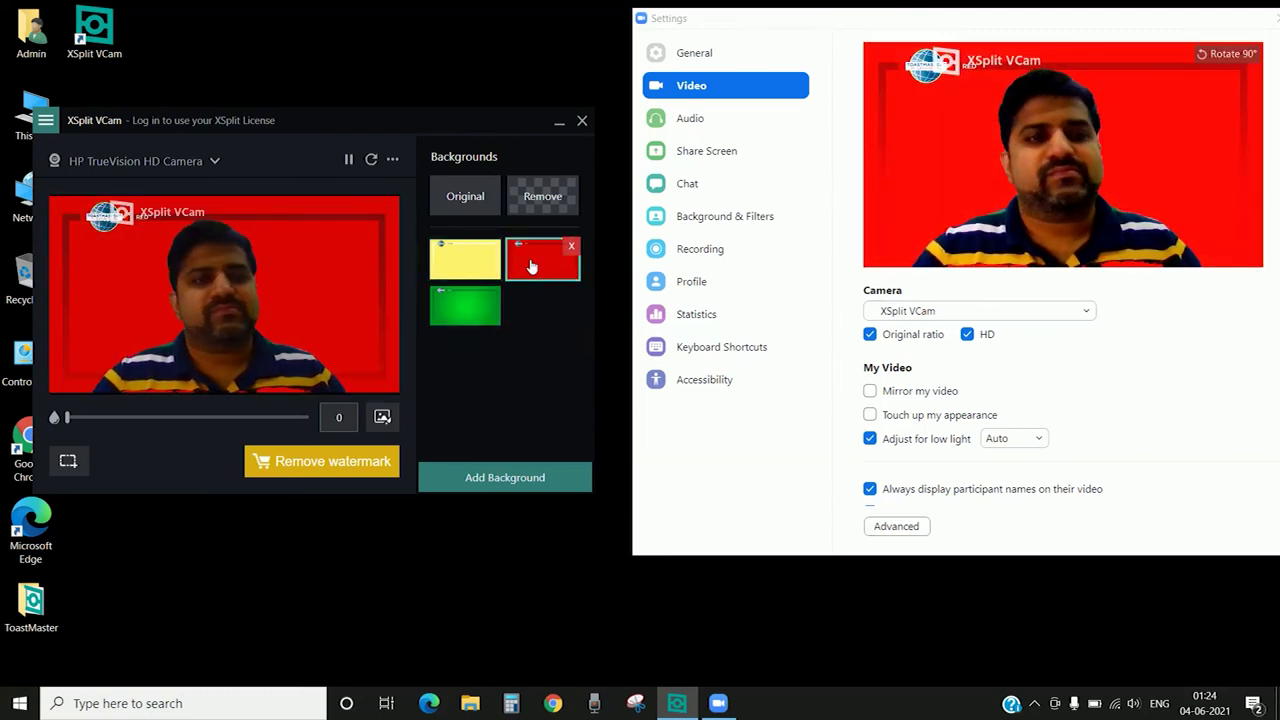
pyautogui.click(450, 199)
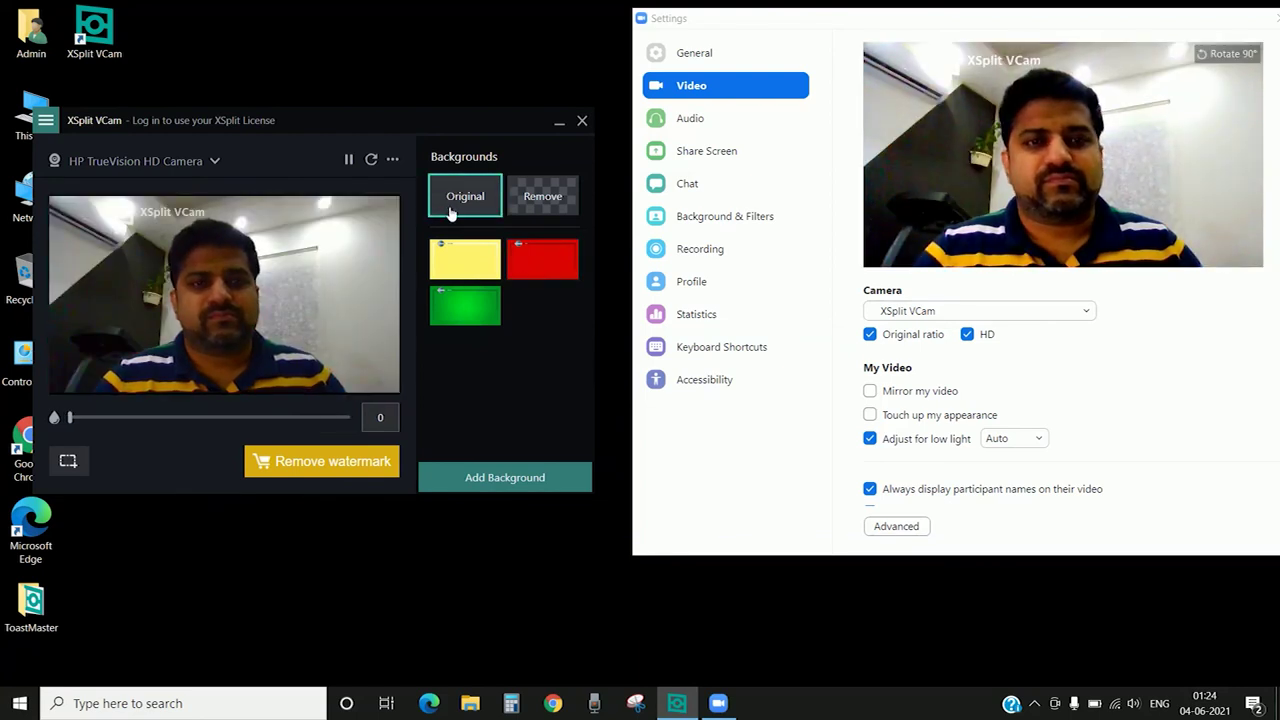
pyautogui.click(477, 309)
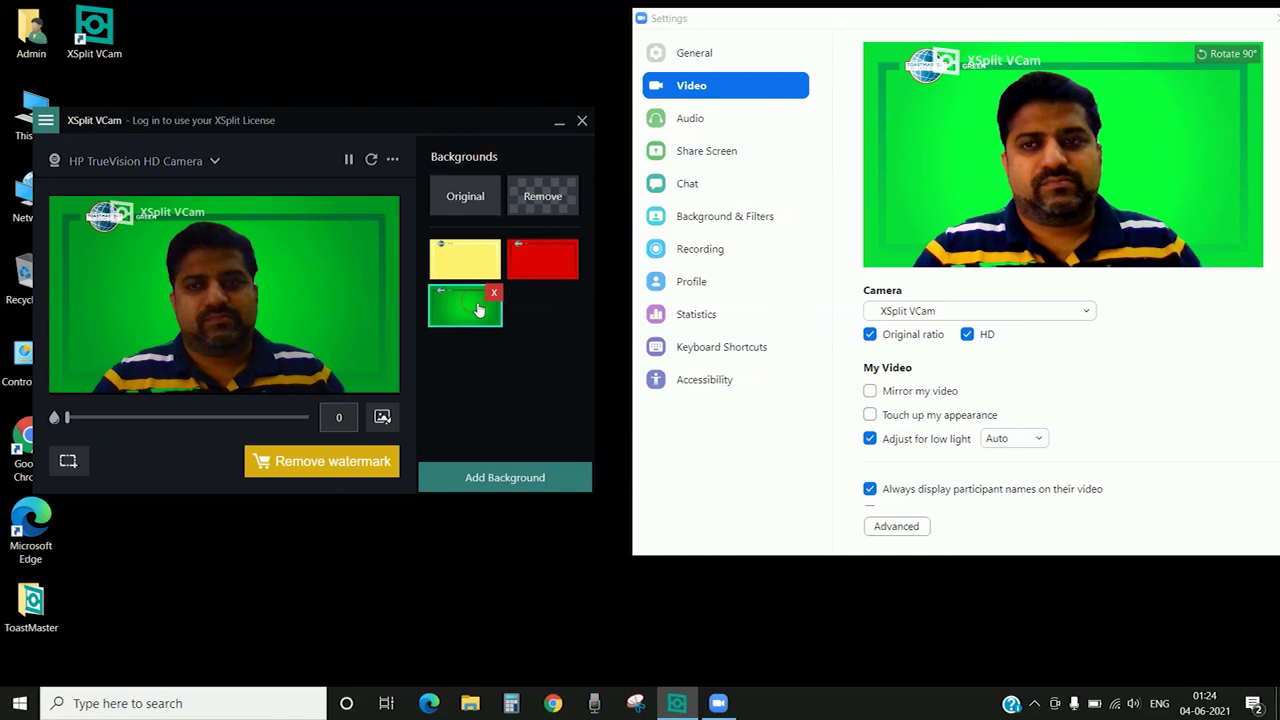
pyautogui.click(474, 258)
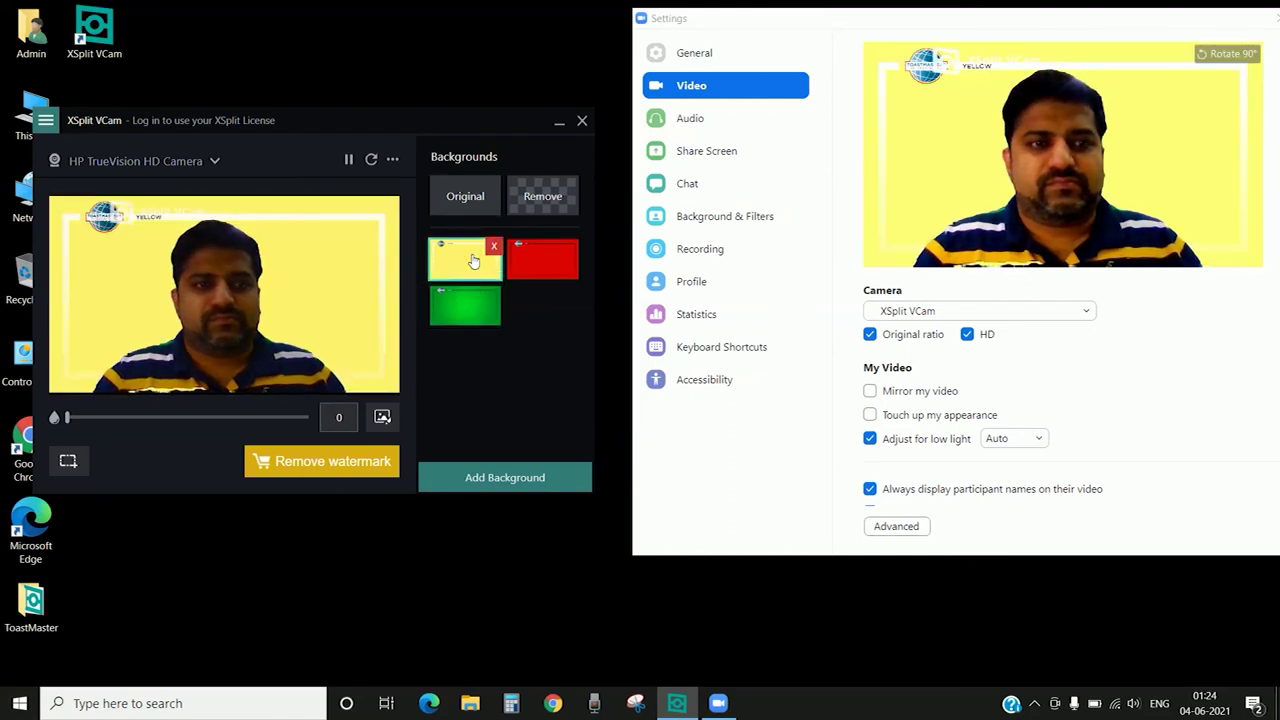
pyautogui.click(522, 259)
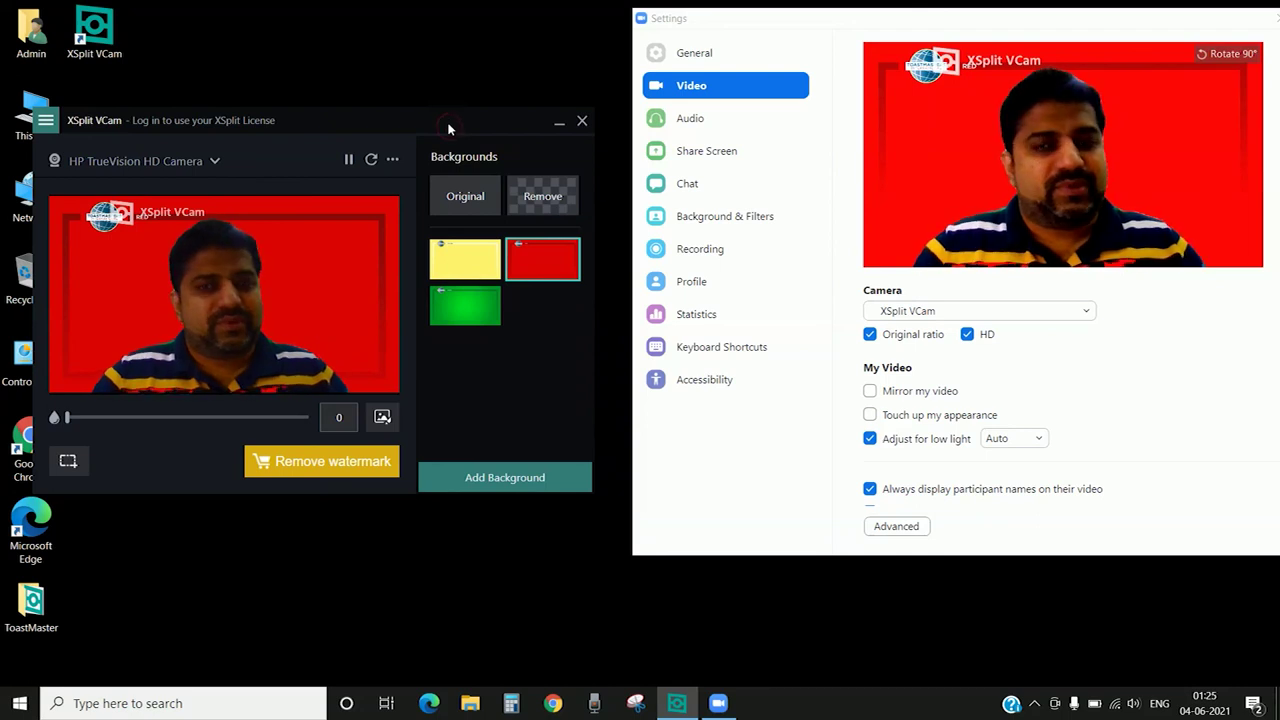
pyautogui.click(467, 190)
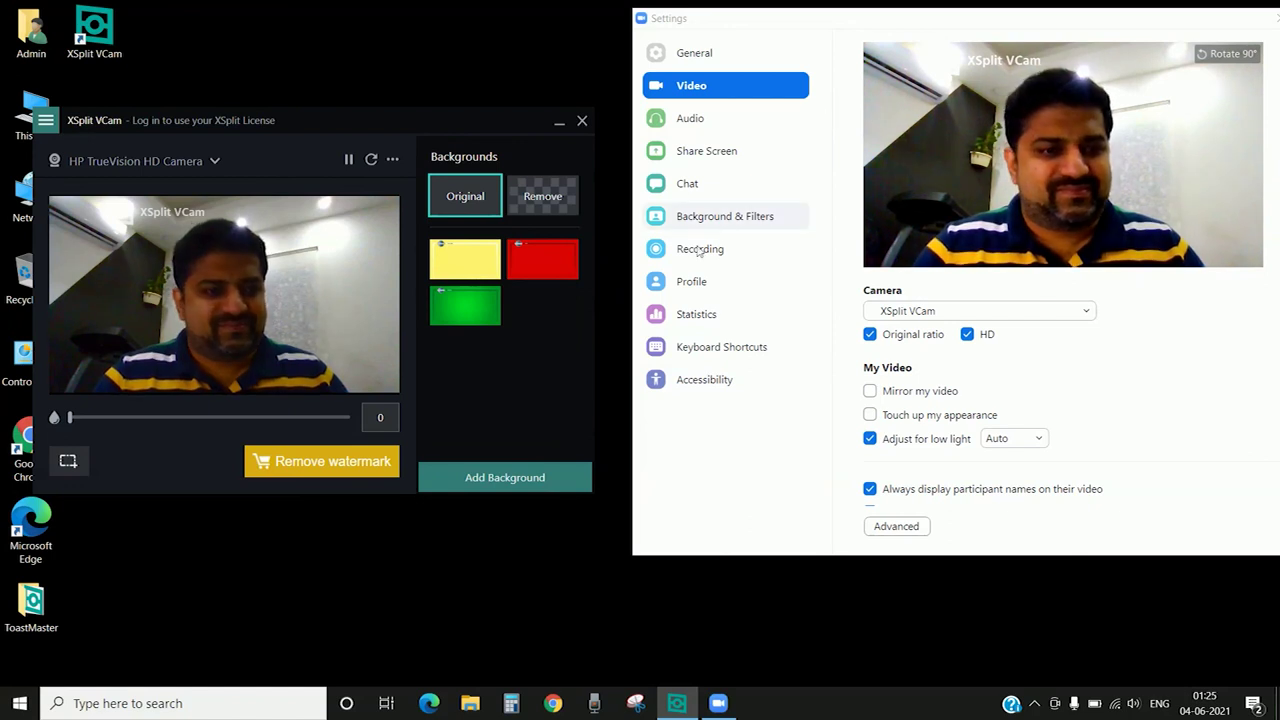
# Return to XSplit VCam and apply the green, then the yellow timer background.
pyautogui.click(20, 705)
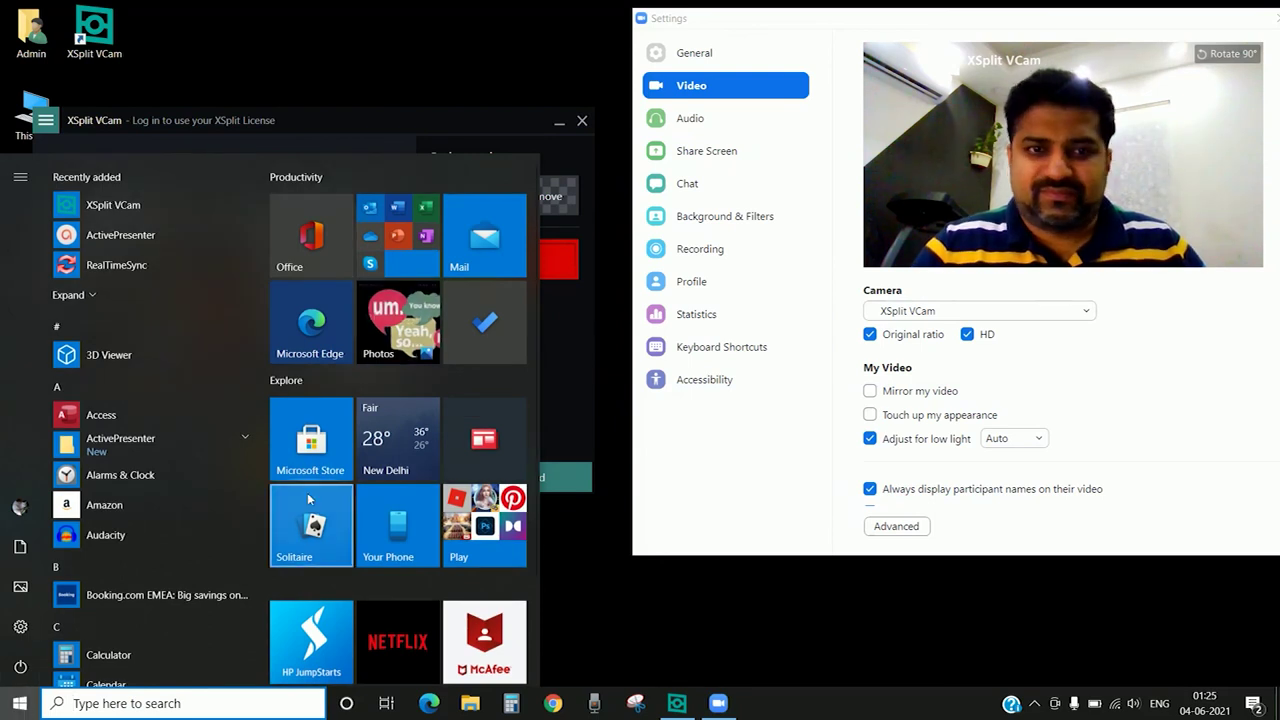
pyautogui.click(557, 381)
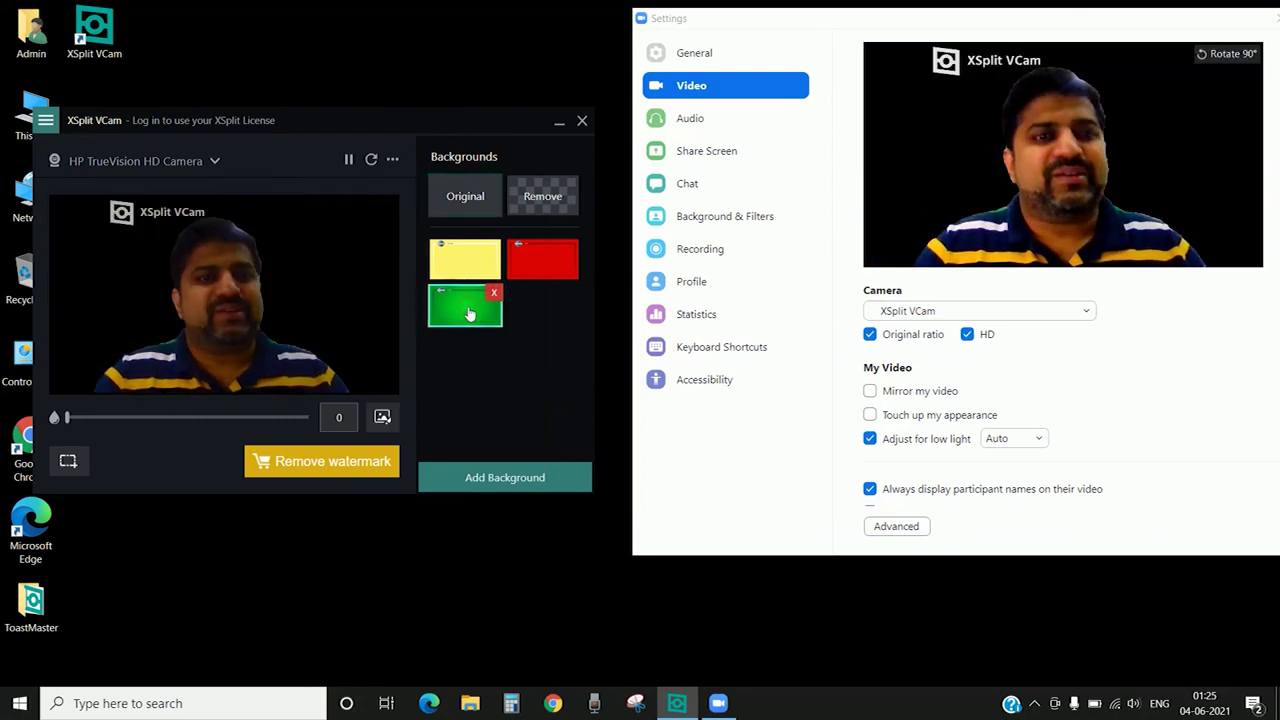
pyautogui.click(469, 314)
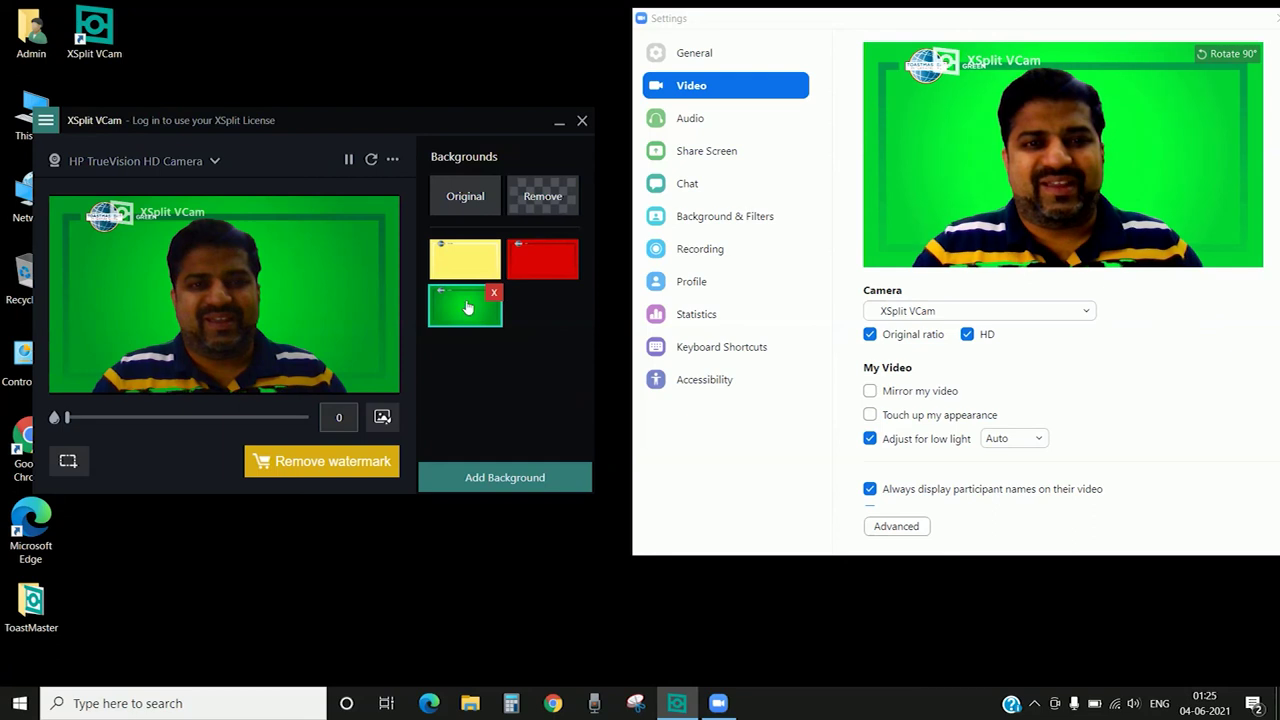
pyautogui.click(465, 262)
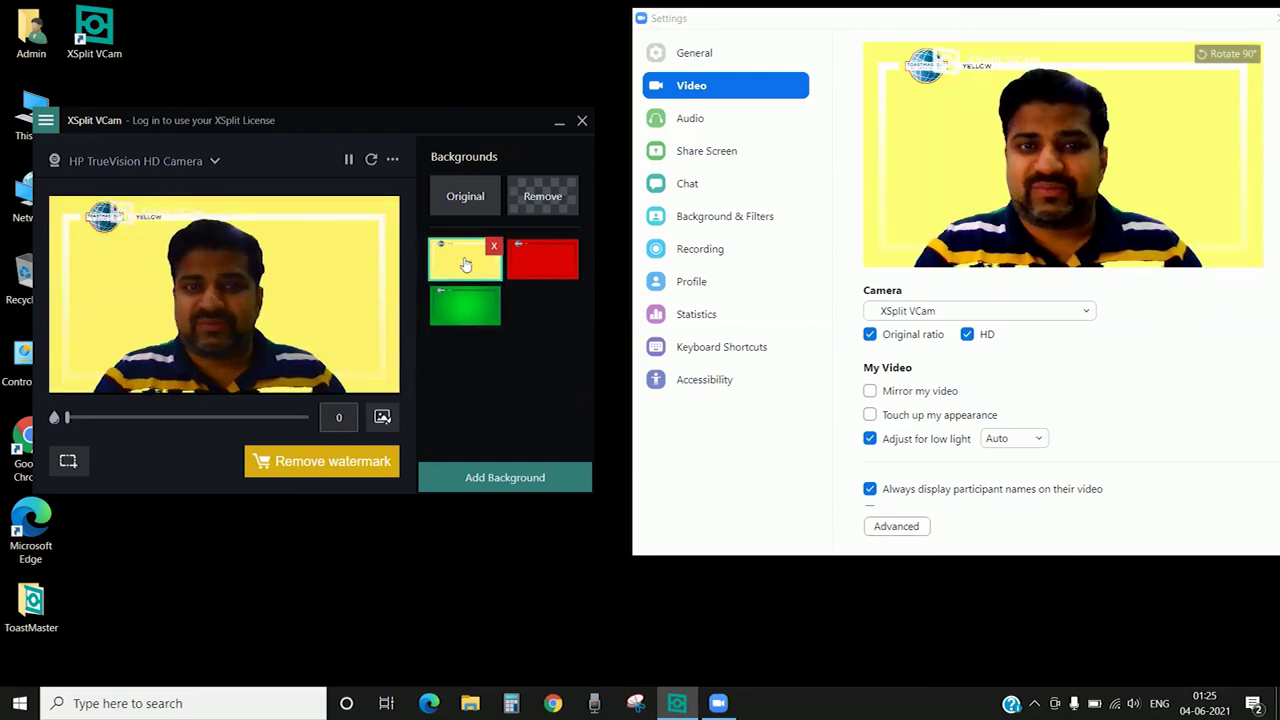